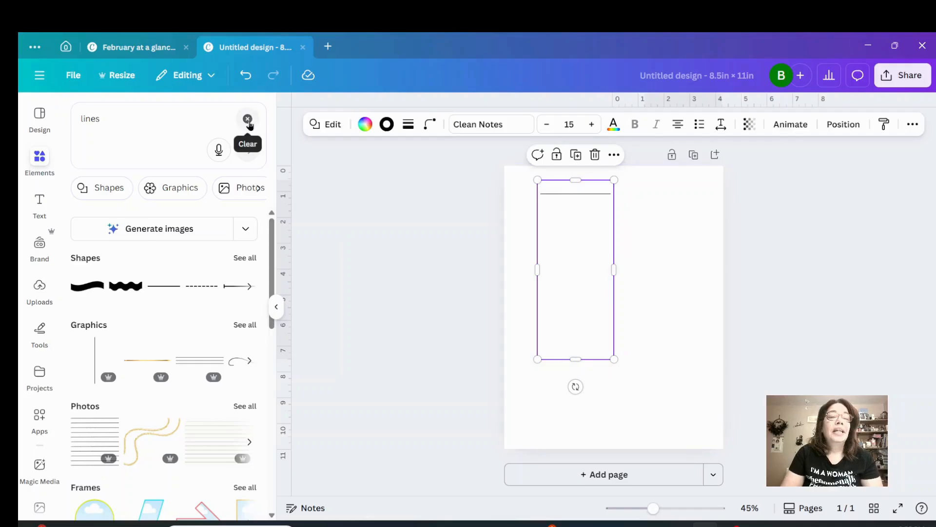
Search the elements for "rectangle" and add the solid square shape to the page.
left_click(248, 122)
left_click(169, 126)
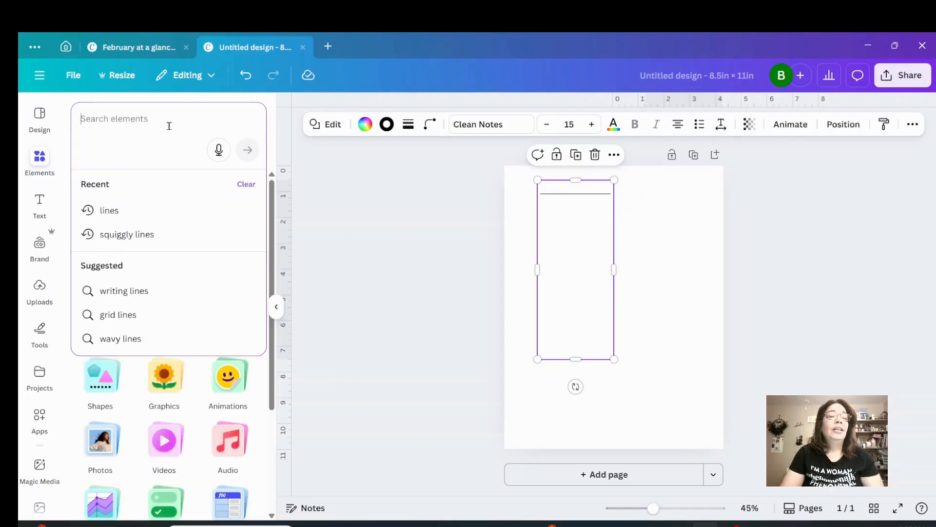
type("rectangle")
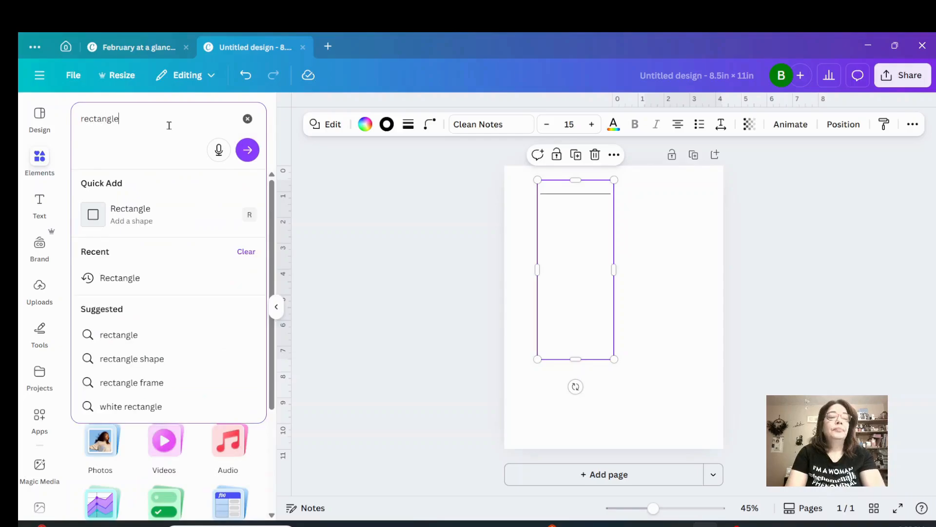
key("Return")
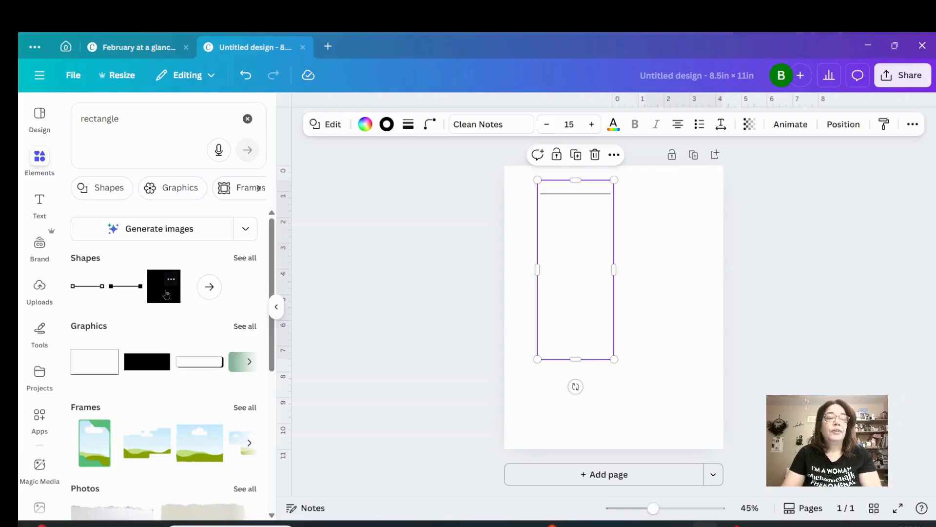
left_click(165, 293)
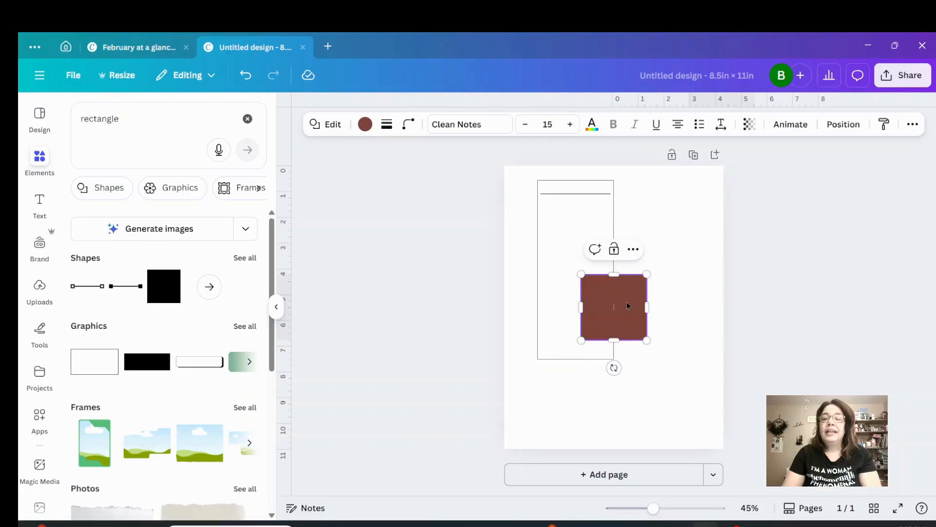
Place the square beside the existing tall rectangle, aligned with its top edge, and resize it to 3 in wide by 7 in high.
left_click_drag(627, 293, 700, 213)
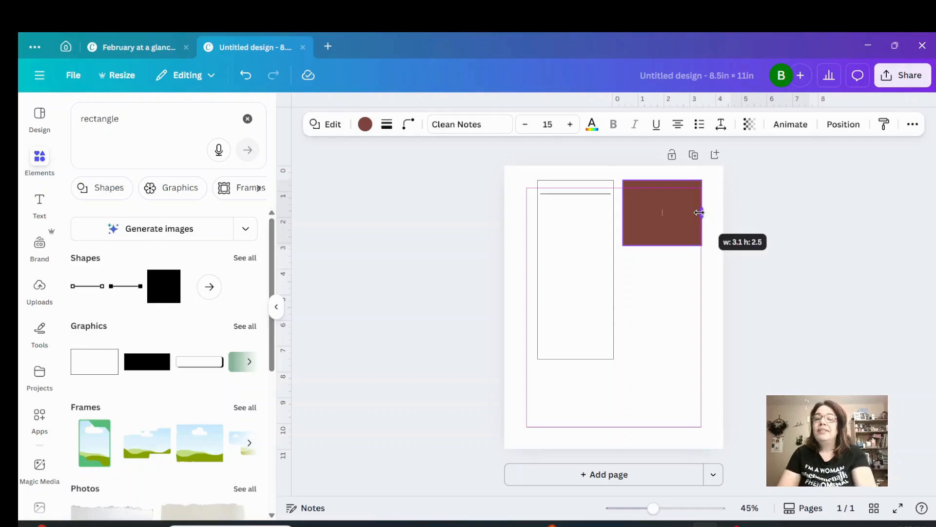
left_click_drag(699, 213, 696, 213)
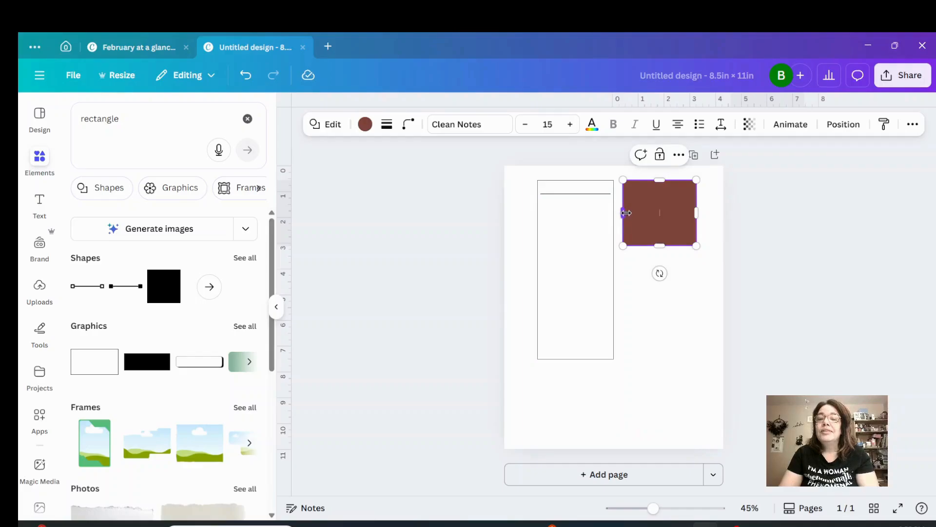
left_click_drag(626, 213, 620, 213)
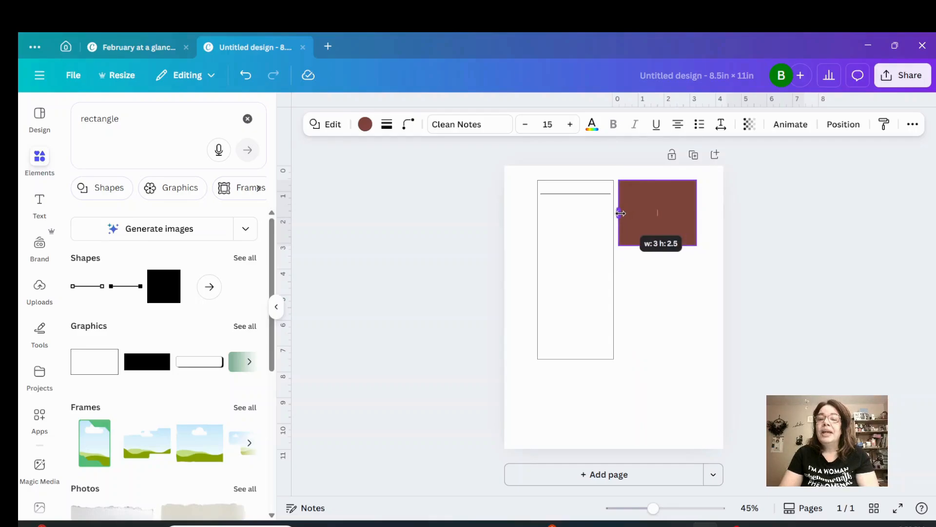
left_click_drag(620, 213, 620, 213)
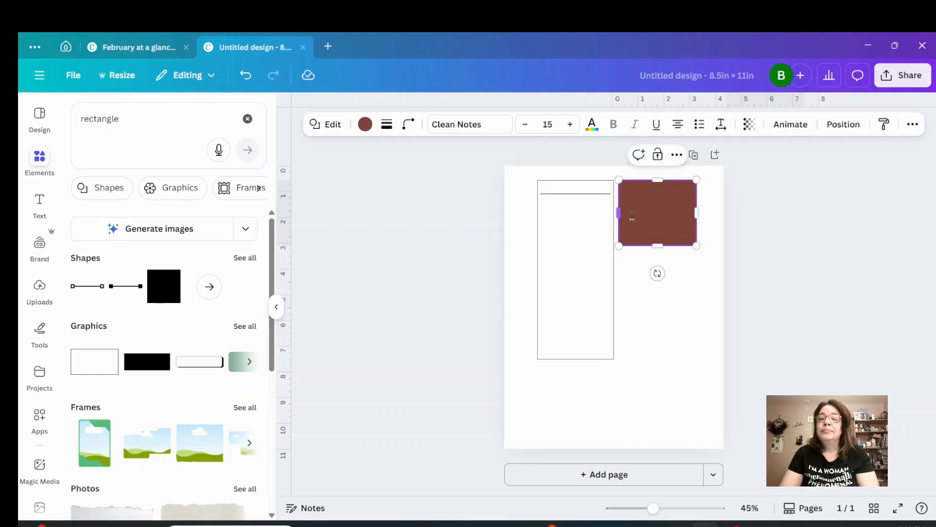
left_click_drag(660, 253, 662, 359)
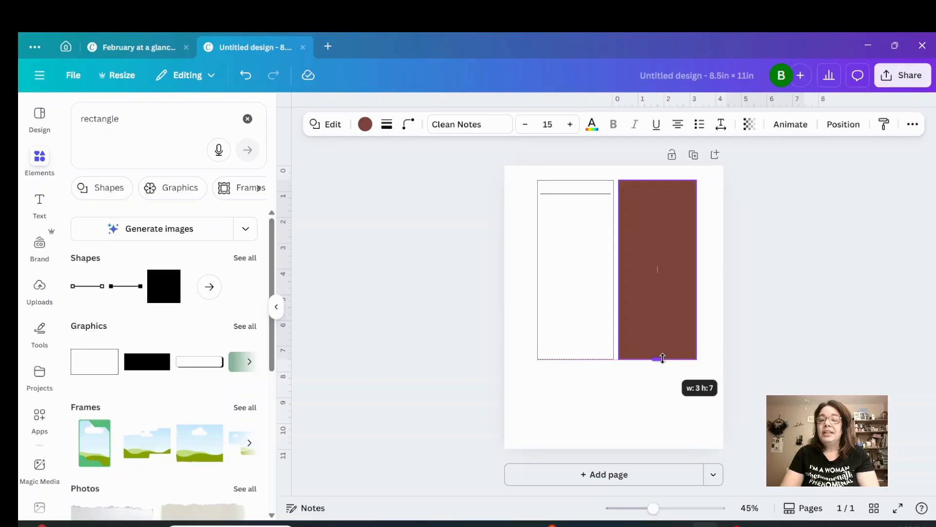
left_click_drag(663, 359, 663, 358)
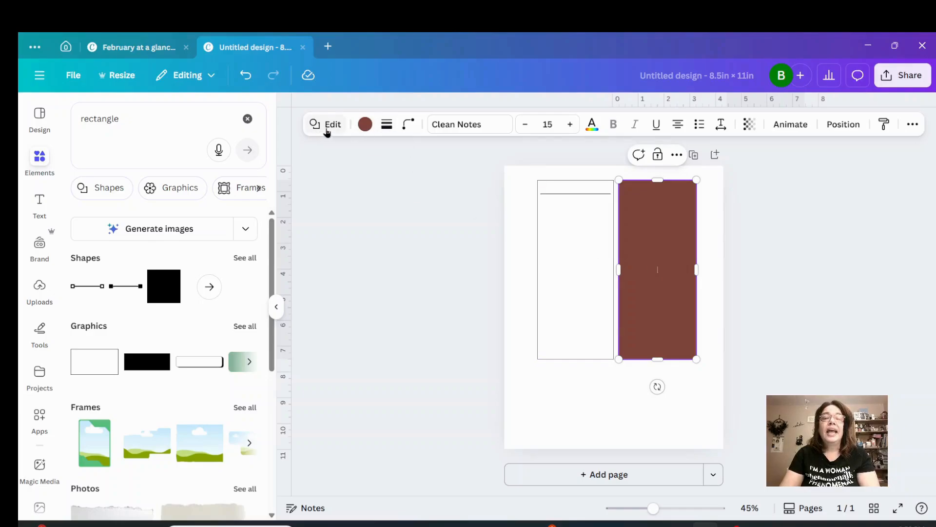
Give the new rectangle a solid stroke of weight 1 and a white fill.
left_click(386, 128)
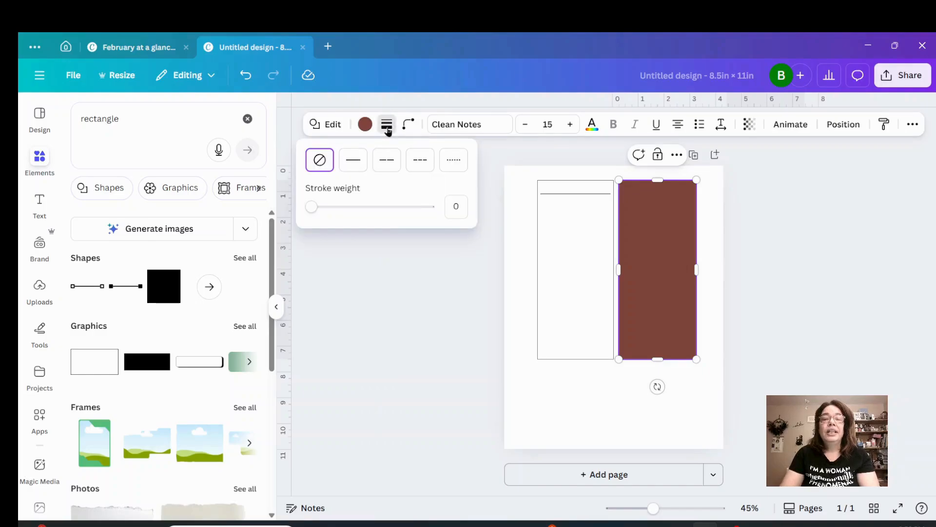
left_click(311, 207)
left_click_drag(311, 208, 313, 208)
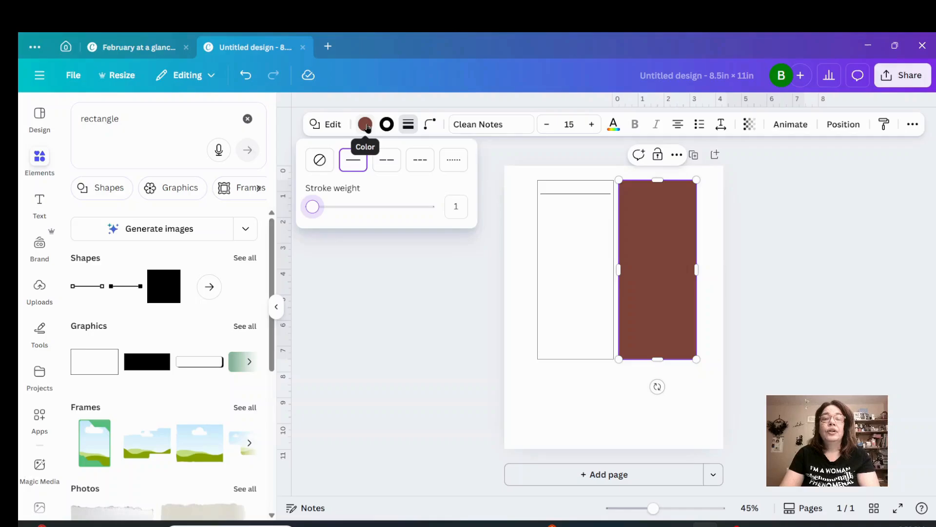
left_click(365, 125)
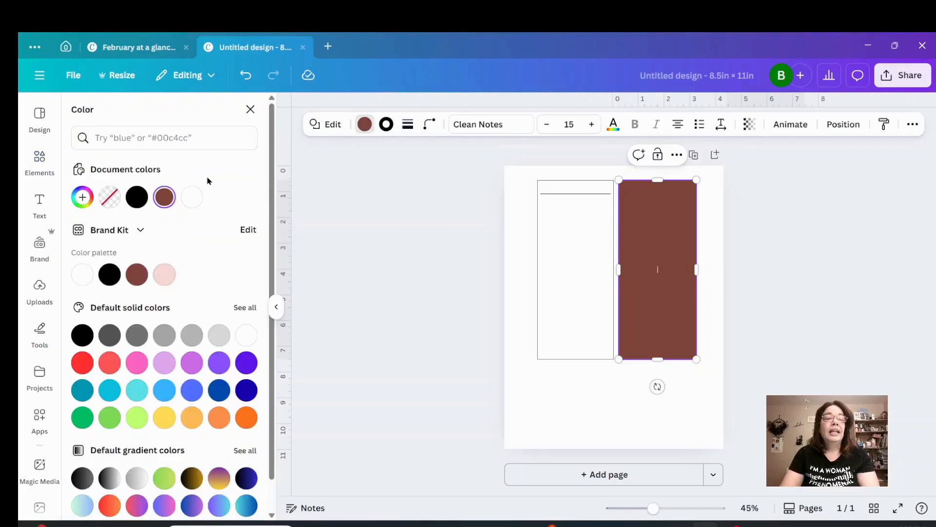
left_click(109, 198)
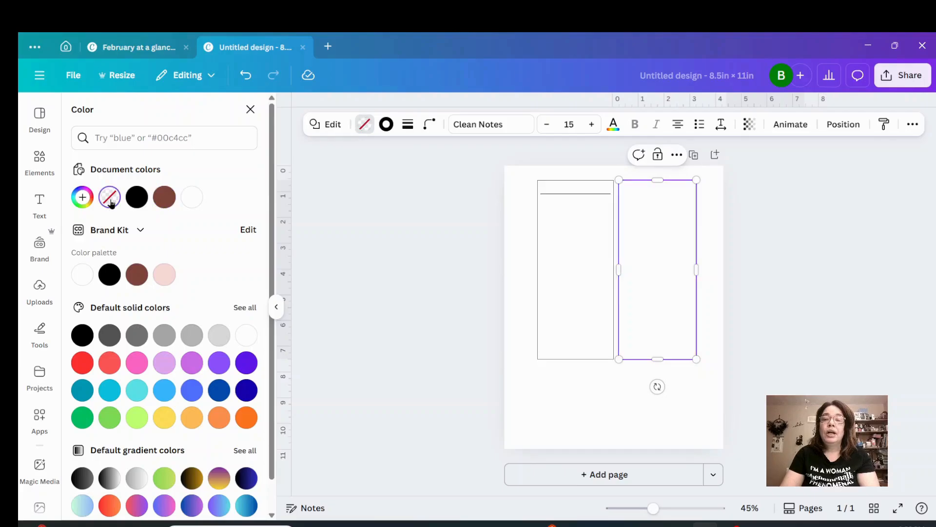
left_click(191, 198)
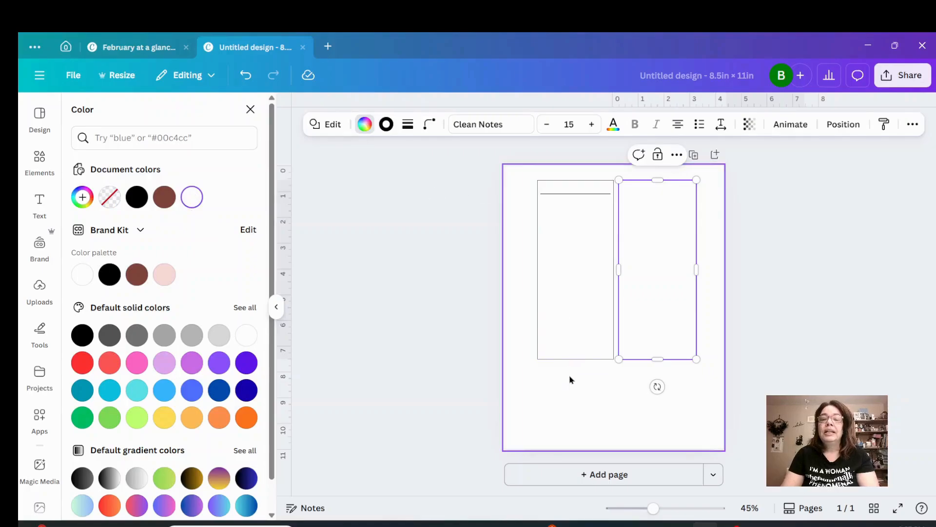
left_click(571, 388)
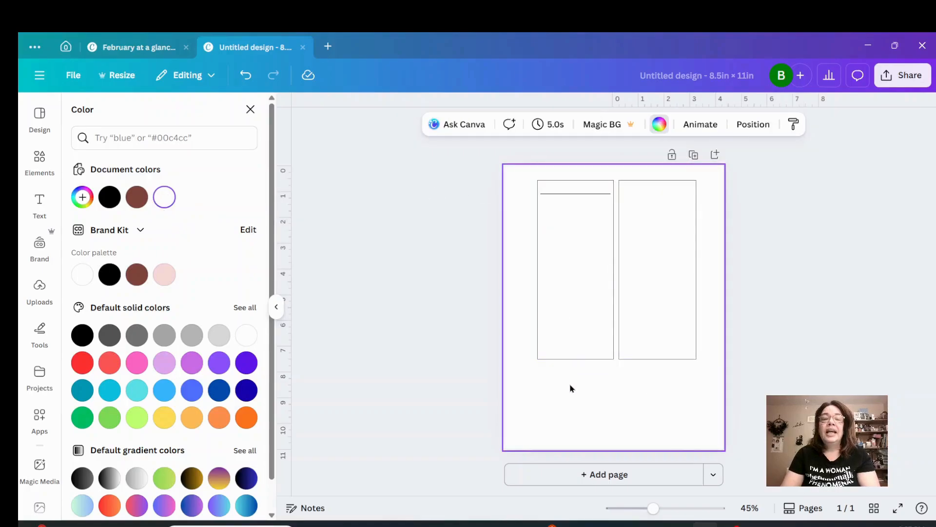
Search the elements for "line", show all matching shapes, and add the plain solid line to the page.
left_click(43, 155)
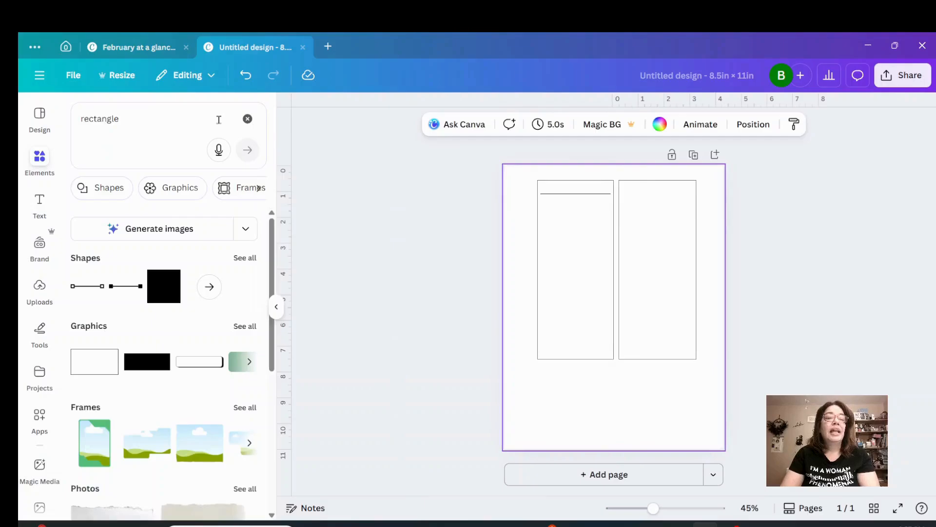
left_click(248, 119)
left_click(139, 120)
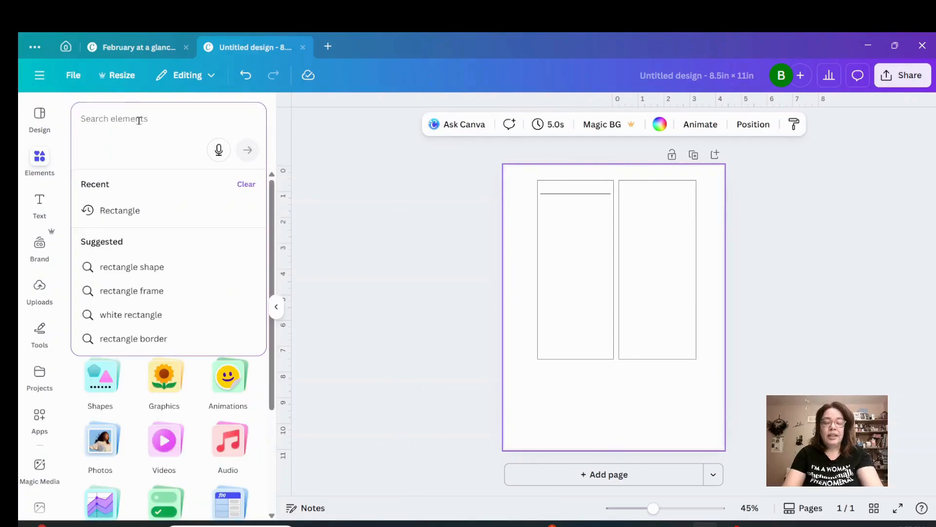
type("line")
key("Return")
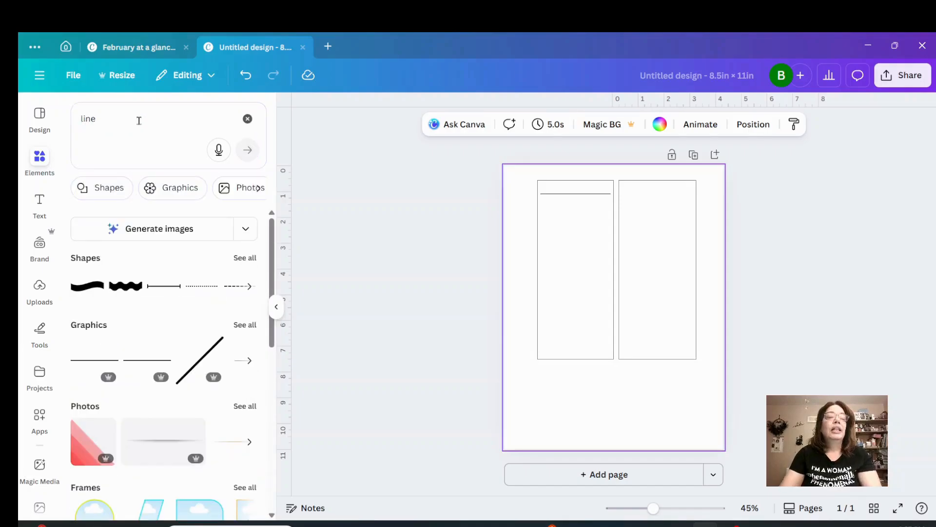
left_click(240, 259)
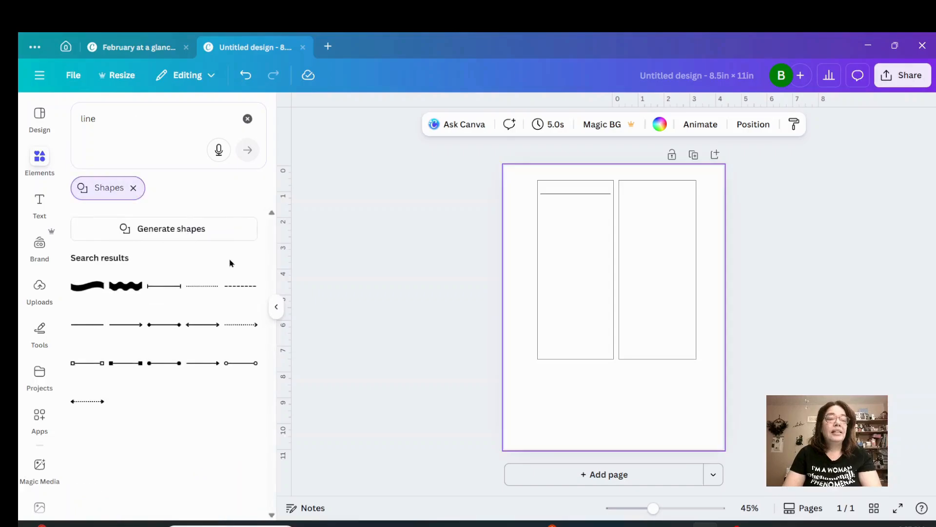
left_click(90, 327)
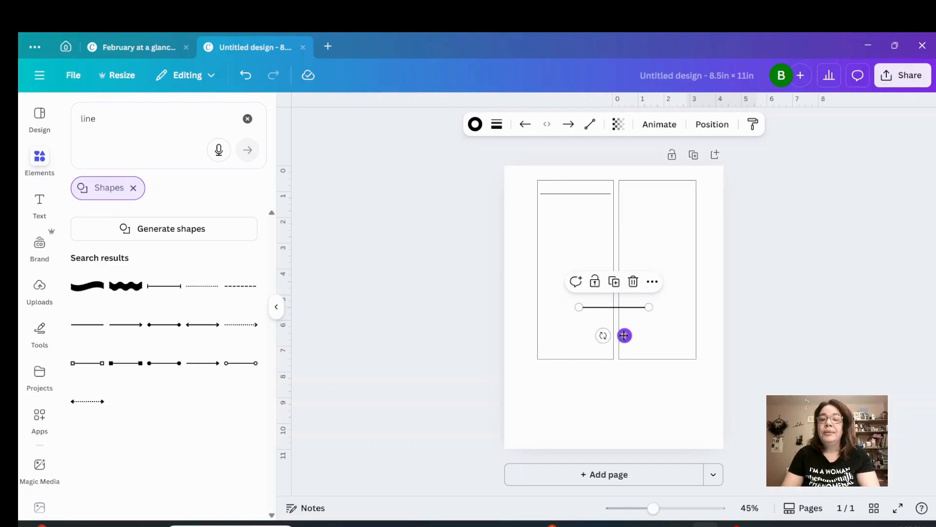
Center the line near the top of the right rectangle, level with the left rectangle's line, and set its stroke weight to 1.
left_click_drag(624, 335, 667, 223)
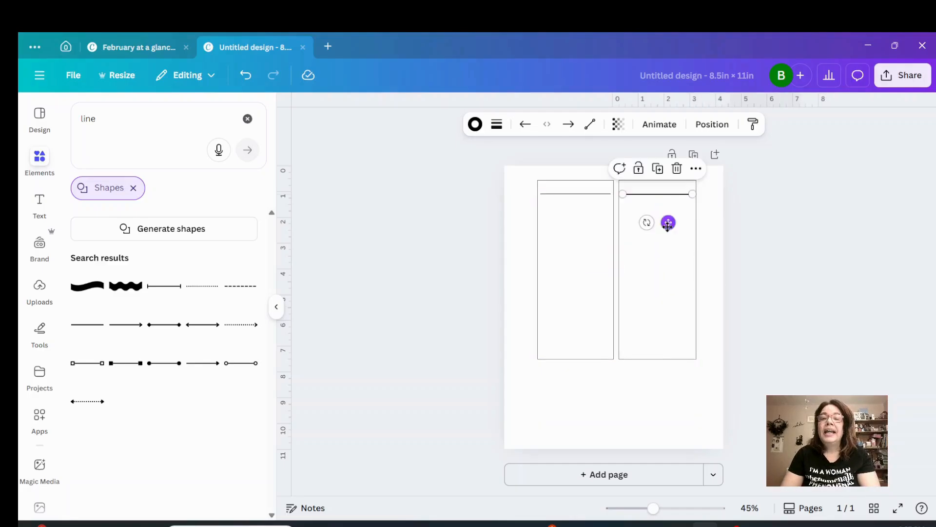
left_click(496, 126)
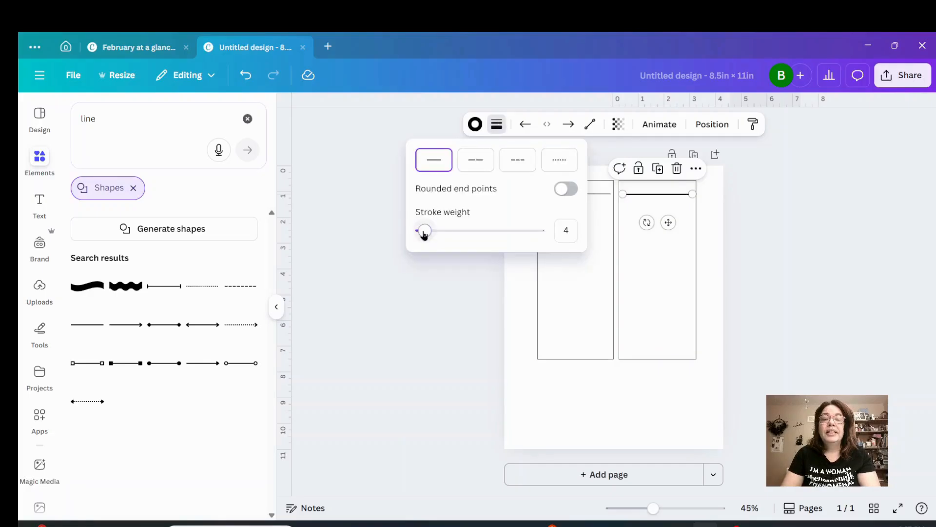
left_click_drag(424, 232, 420, 232)
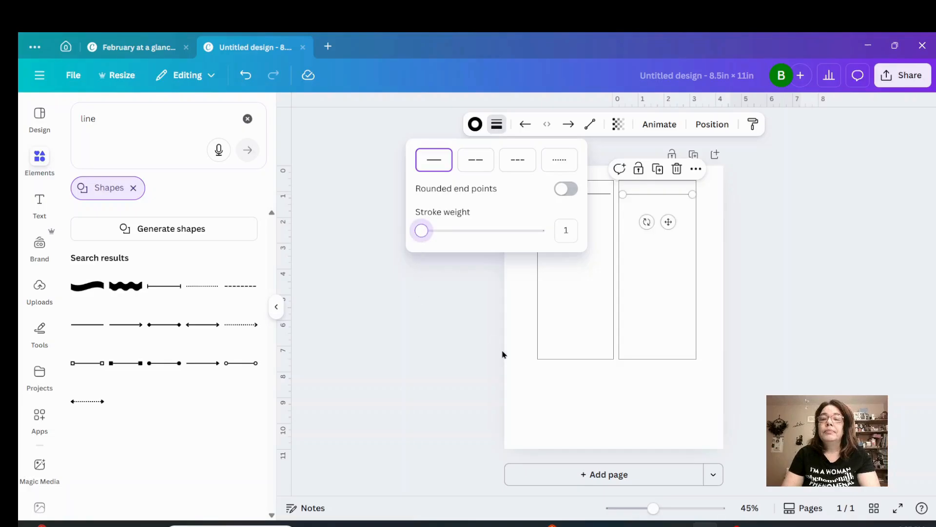
left_click(532, 378)
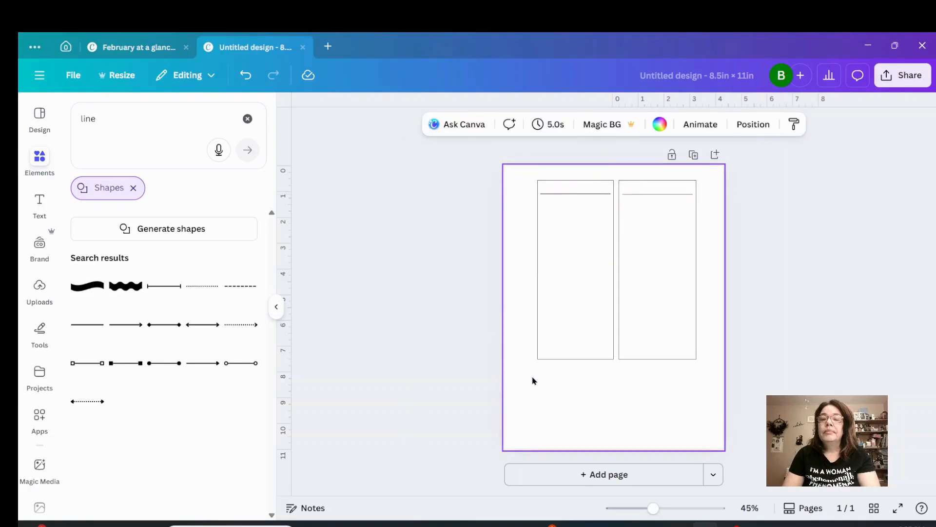
Duplicate the line in the left rectangle and align the copy a short distance directly below the original.
left_click(575, 195)
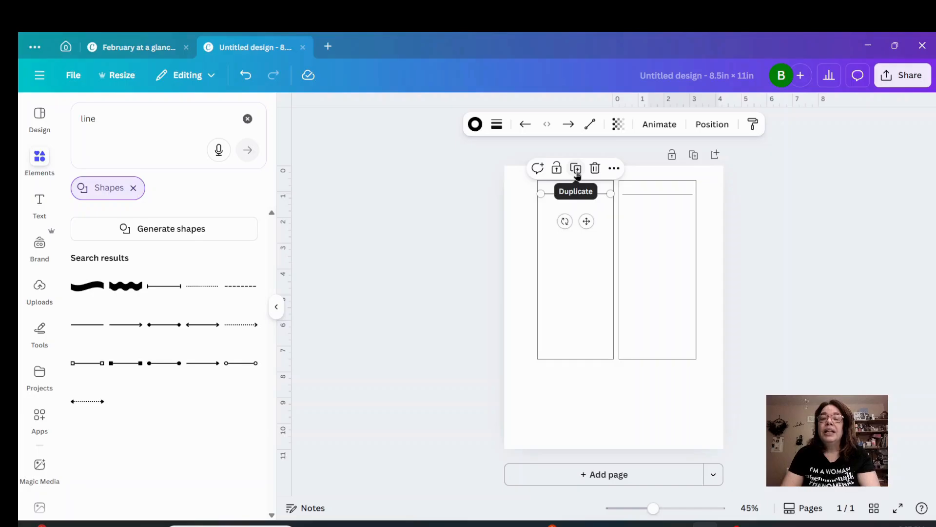
left_click(576, 169)
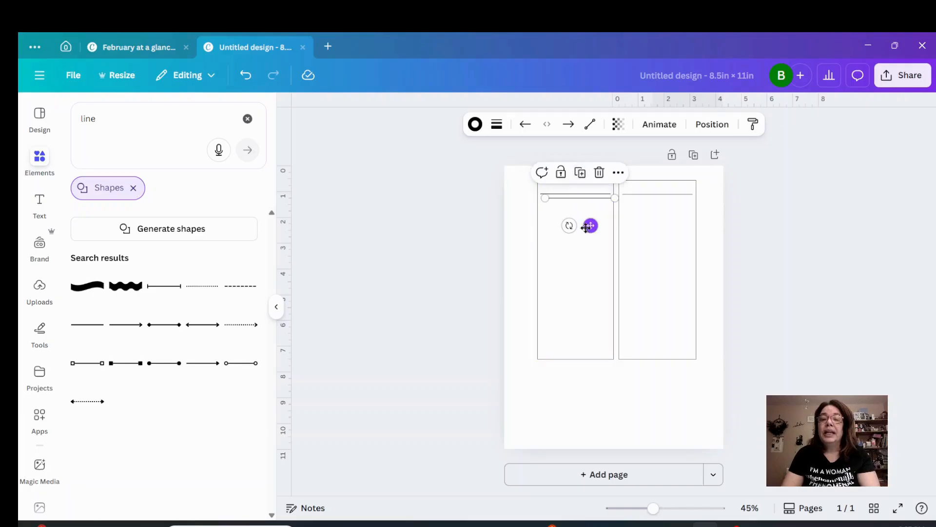
left_click_drag(589, 226, 585, 231)
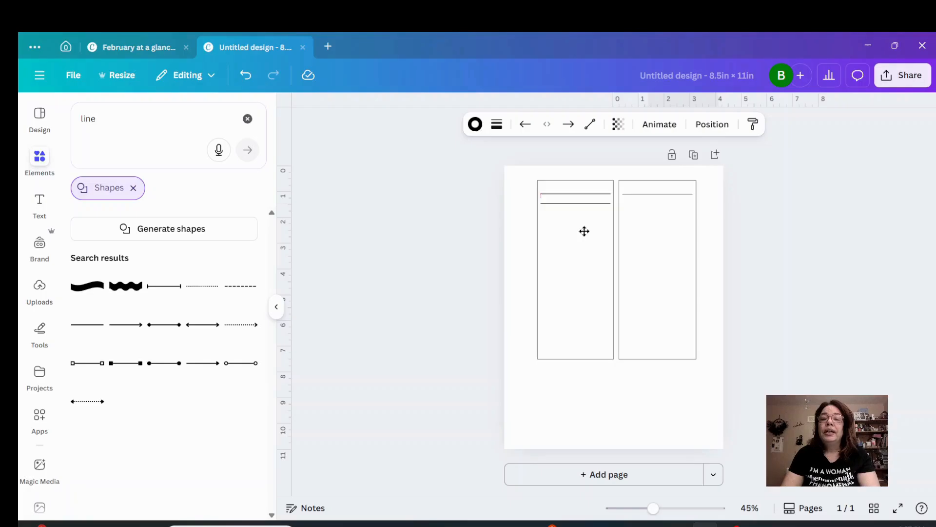
left_click_drag(584, 231, 585, 230)
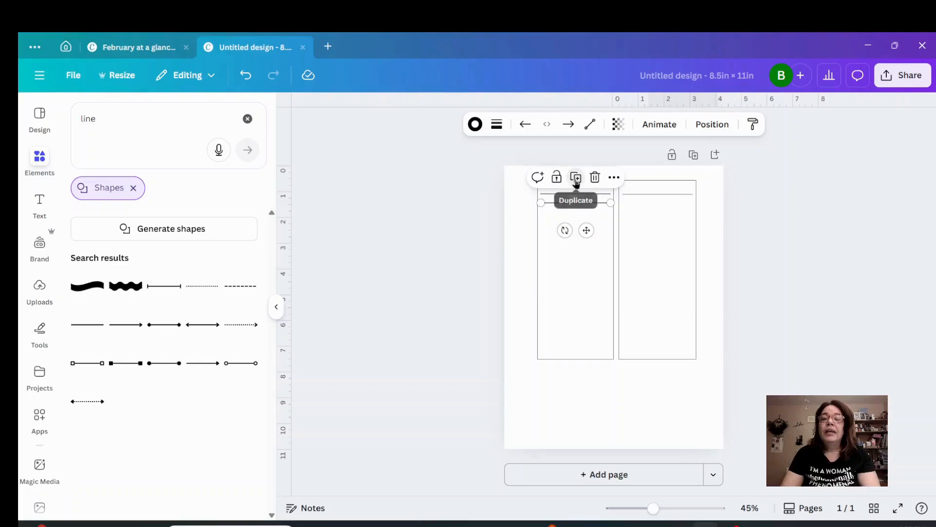
Fill the left rectangle with evenly spaced copies of the line, deleting the extra one that lands on the rectangle's bottom edge.
left_click(576, 186)
left_click(576, 186)
left_click(576, 195)
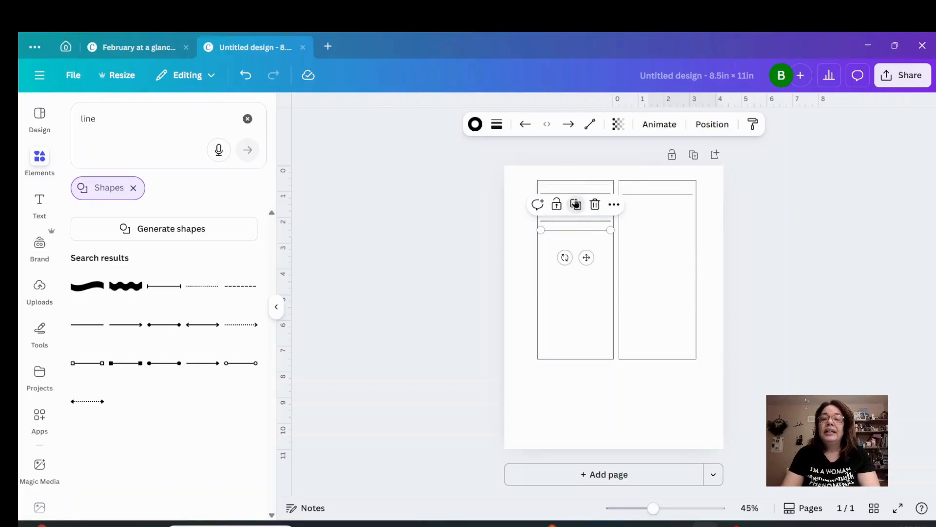
left_click(576, 207)
left_click(575, 216)
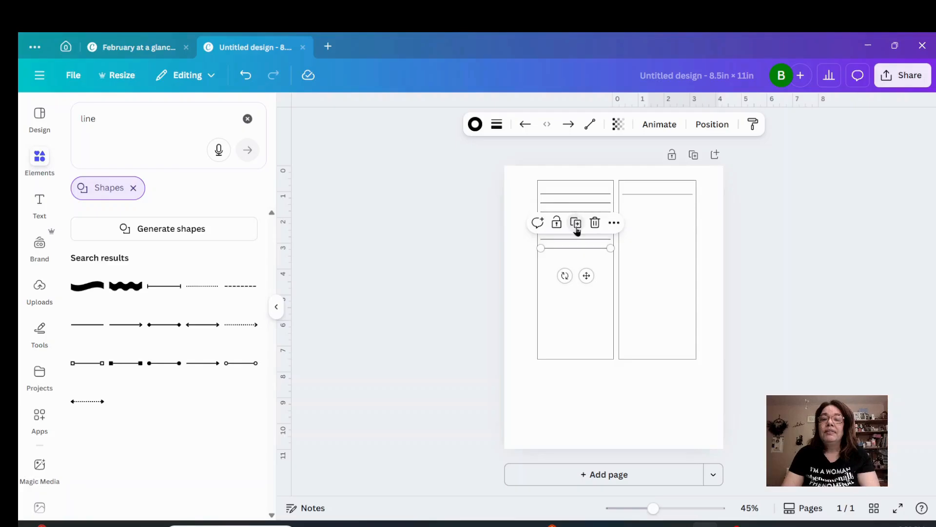
left_click(576, 225)
left_click(575, 234)
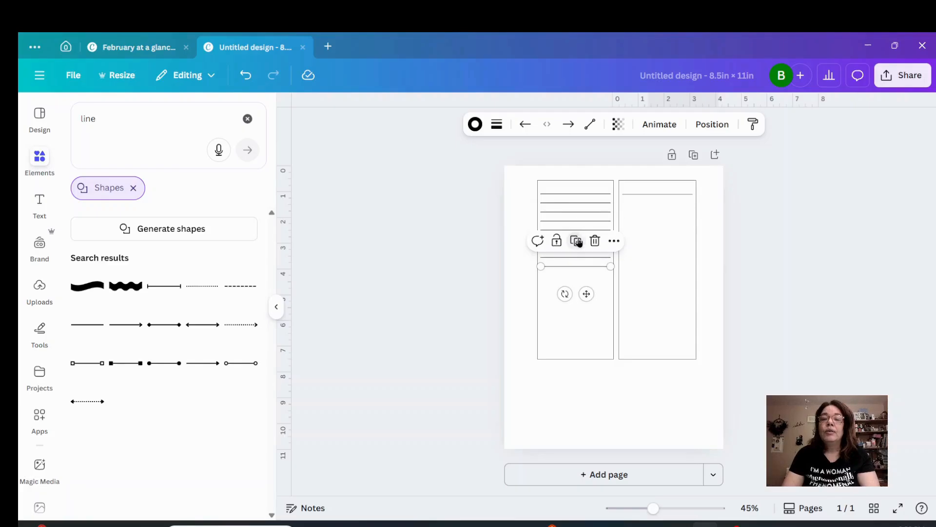
left_click(575, 242)
left_click(577, 250)
left_click(578, 260)
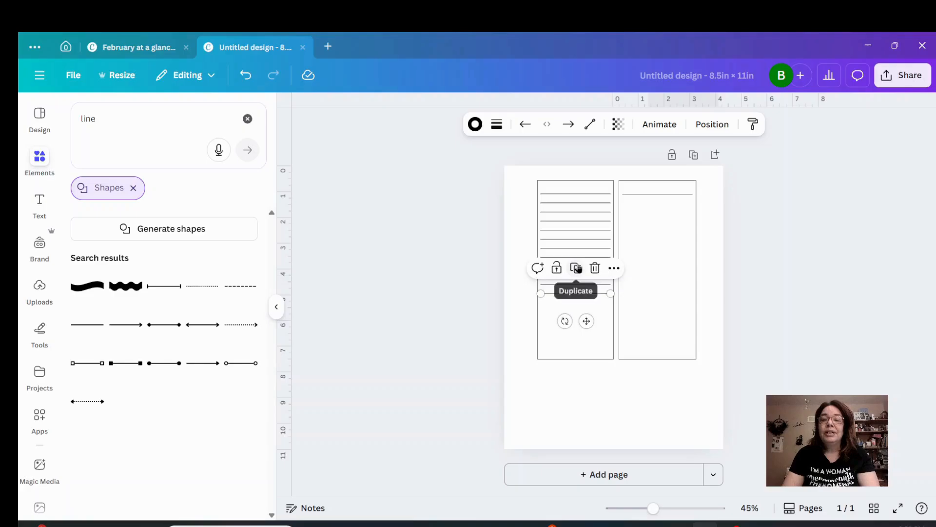
left_click(578, 268)
left_click(576, 277)
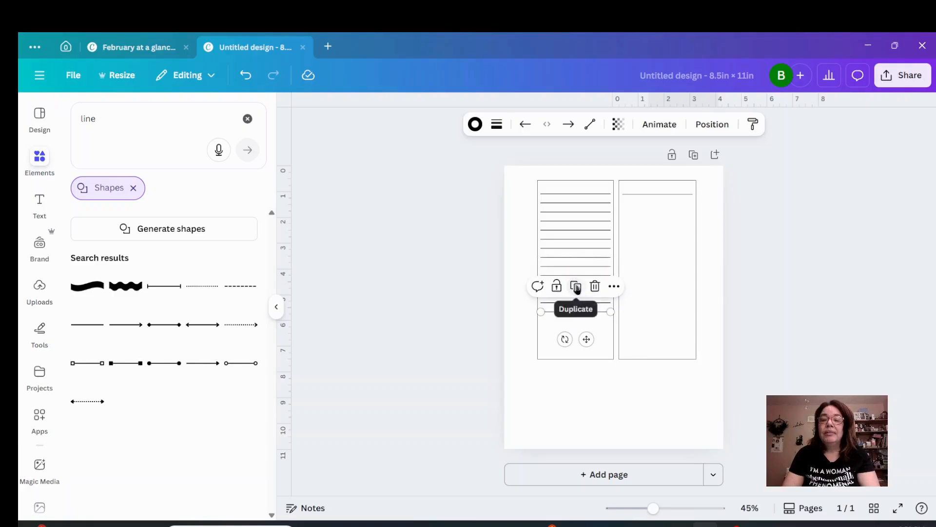
left_click(576, 287)
left_click(576, 296)
left_click(575, 304)
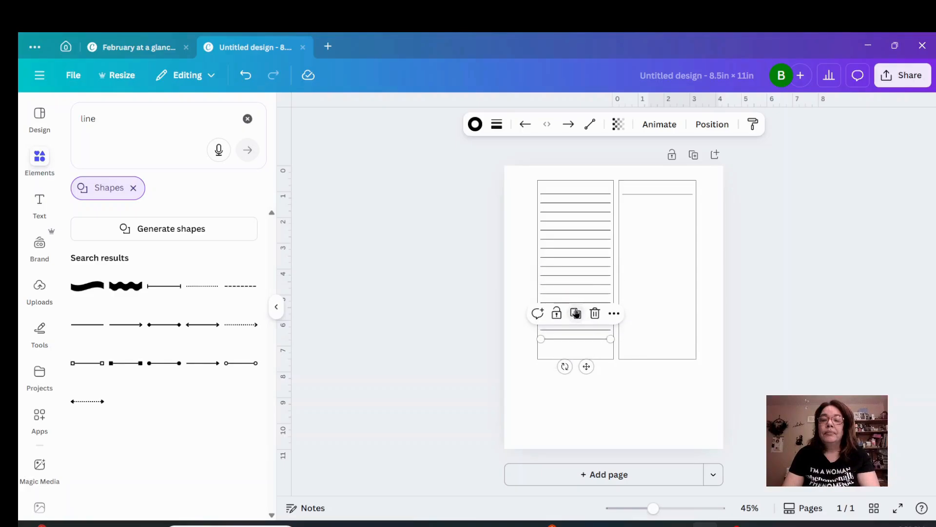
left_click(576, 313)
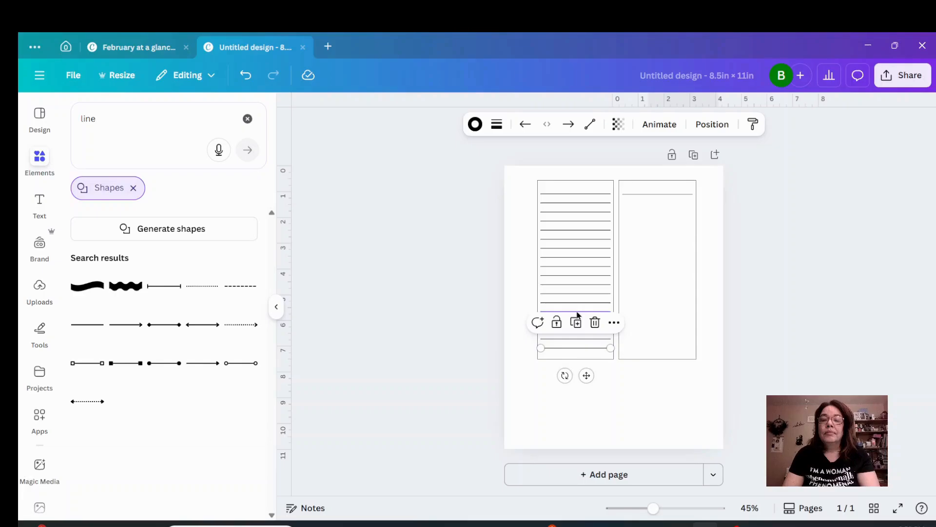
left_click(576, 322)
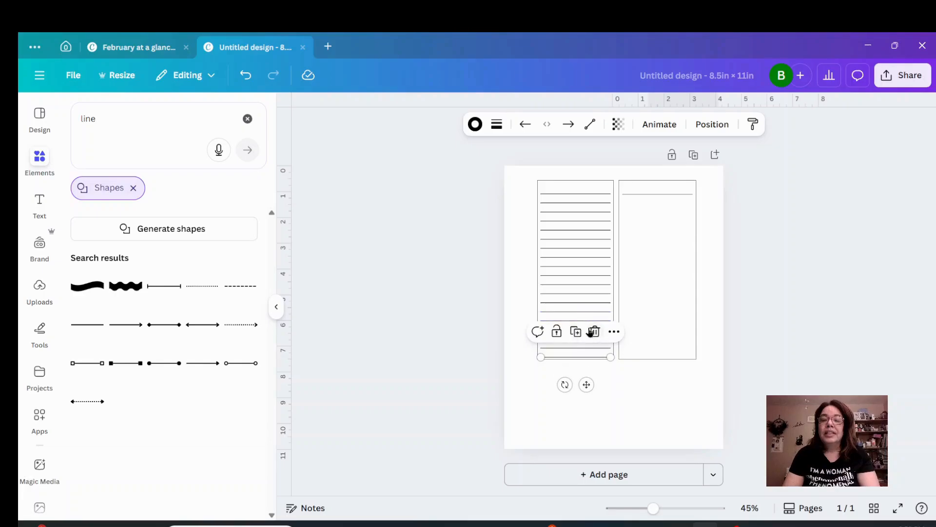
left_click(596, 331)
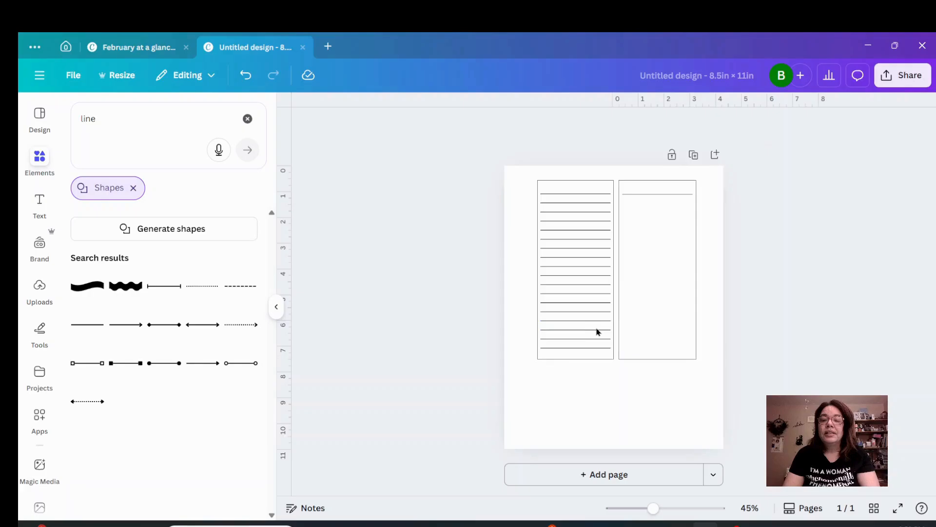
left_click(607, 428)
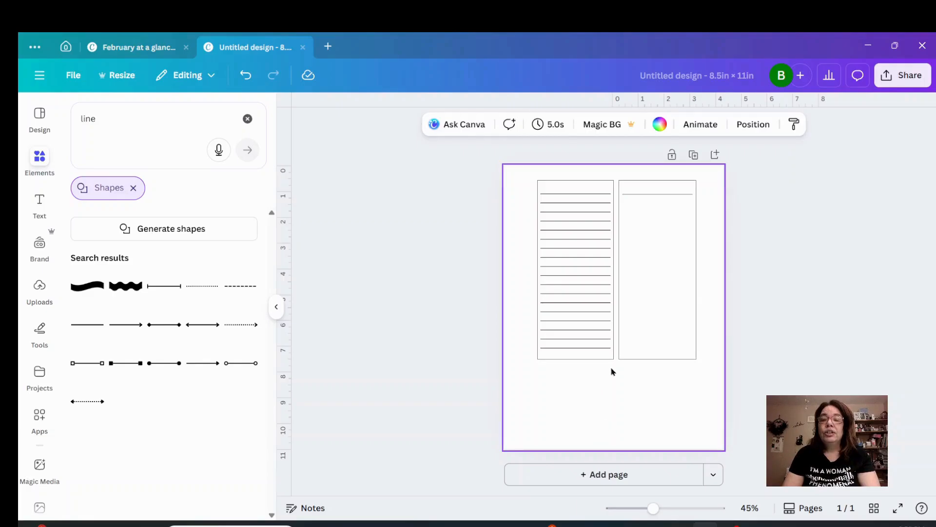
Delete the single line in the right rectangle and move the left rectangle away from its writing lines.
left_click(663, 195)
left_click(675, 168)
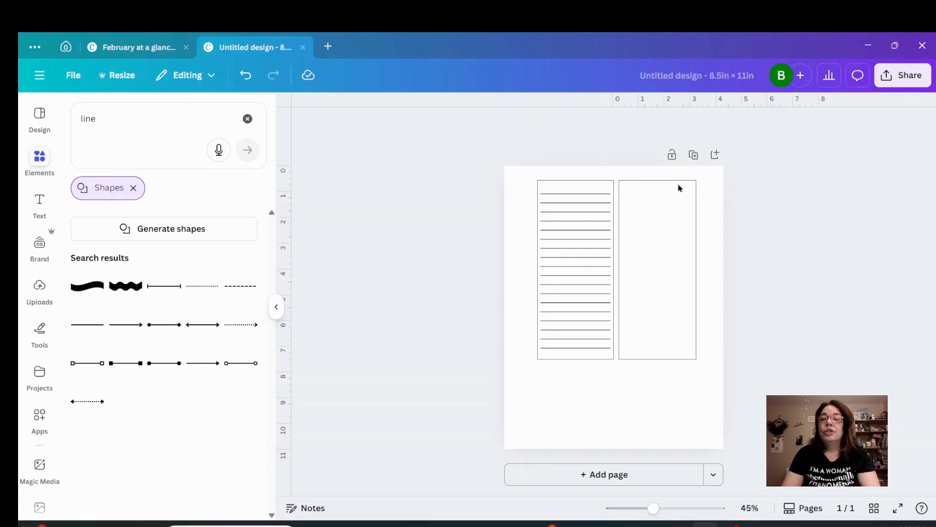
left_click_drag(602, 361, 698, 412)
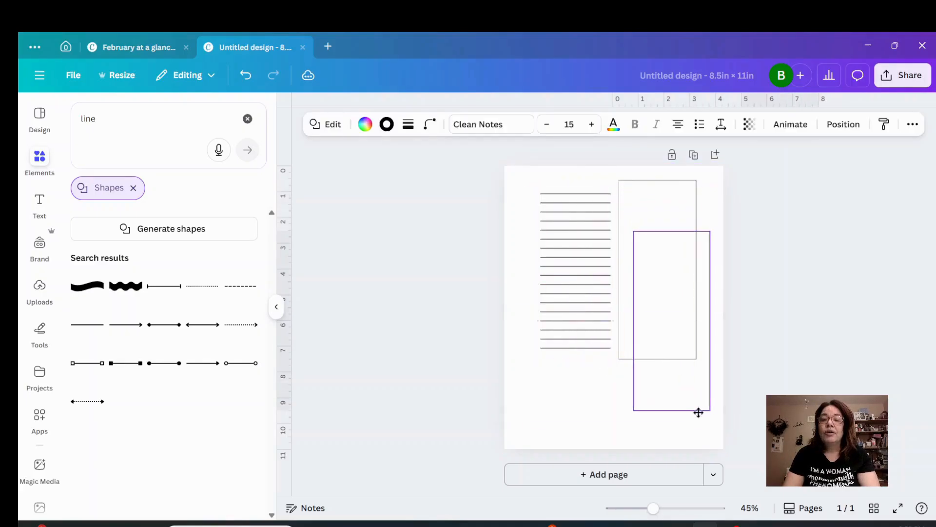
Group all the writing lines, duplicate the group, and place the copy centered inside the right-hand rectangle.
left_click_drag(531, 185, 580, 387)
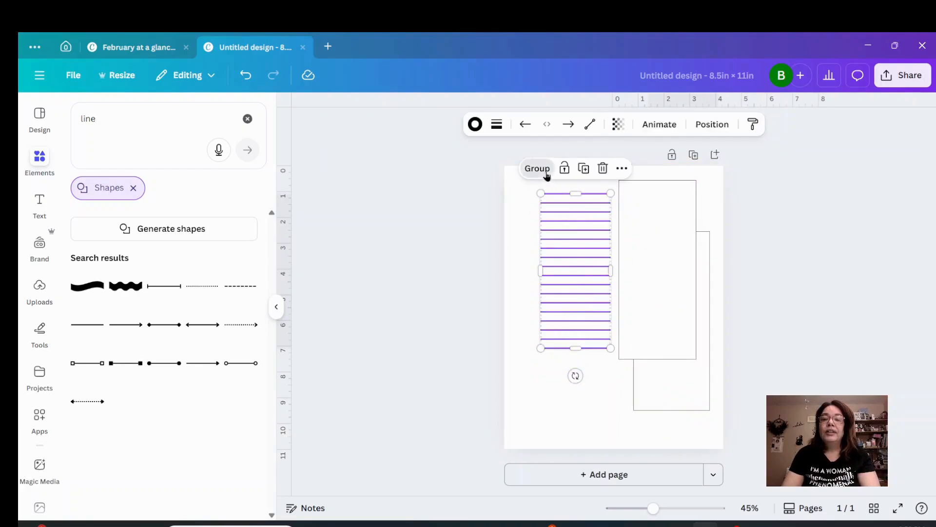
left_click(538, 169)
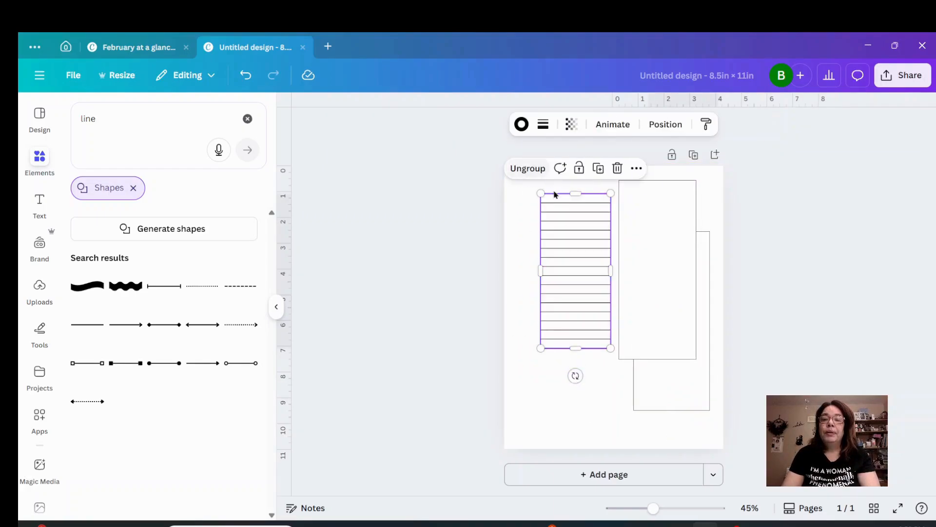
left_click(599, 169)
left_click_drag(583, 272, 659, 280)
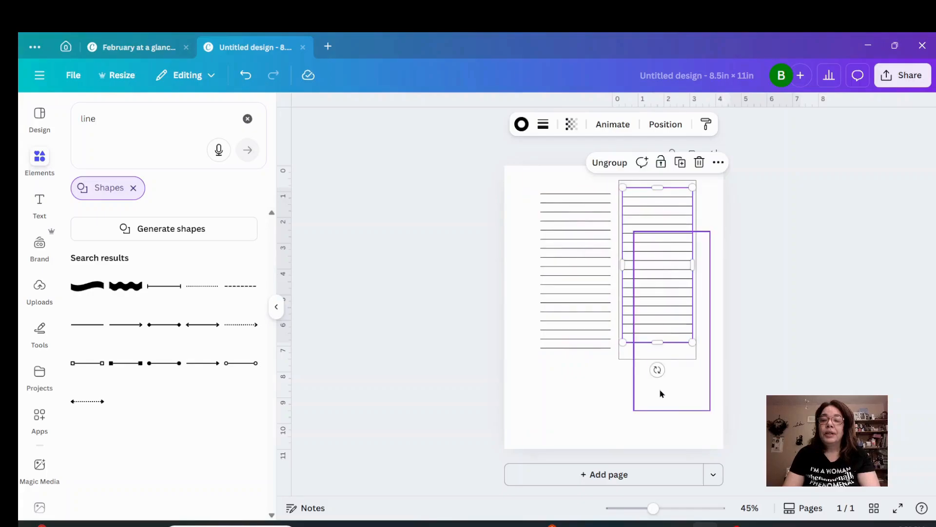
Move the displaced rectangle back around the original lines and align the copied line group level with them.
left_click_drag(660, 390, 564, 339)
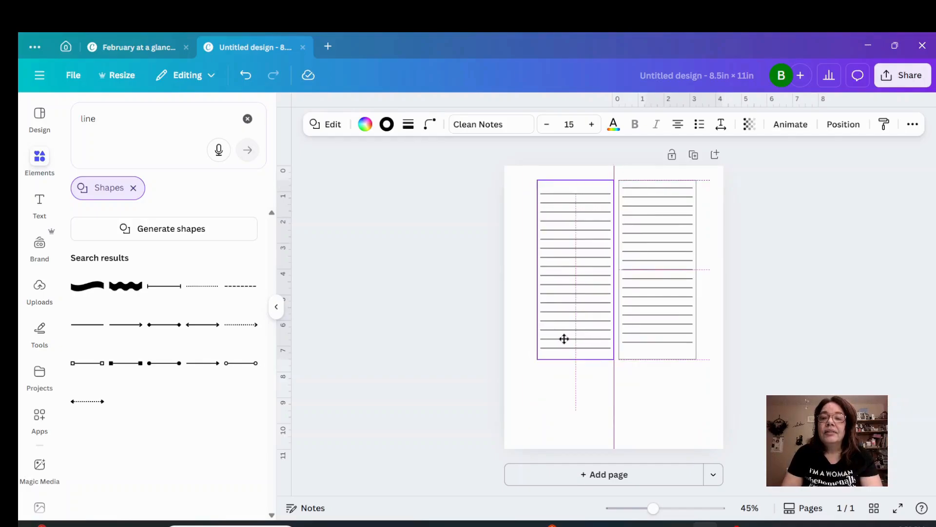
left_click_drag(564, 338, 564, 341)
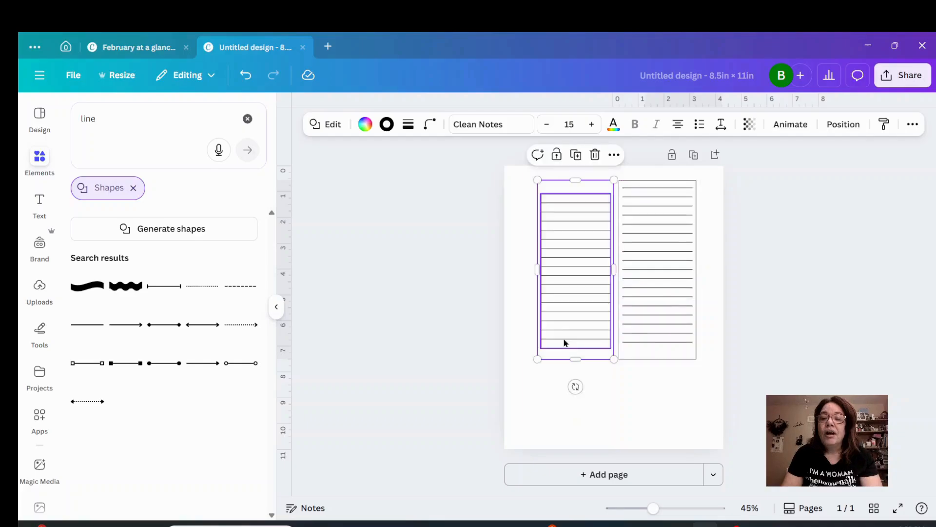
left_click(668, 313)
left_click(667, 317)
left_click_drag(667, 318, 666, 324)
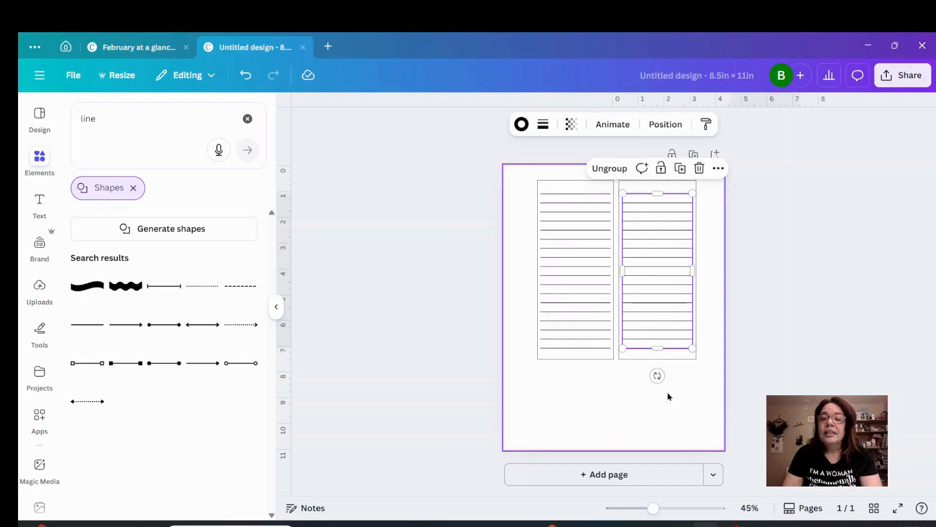
left_click(681, 407)
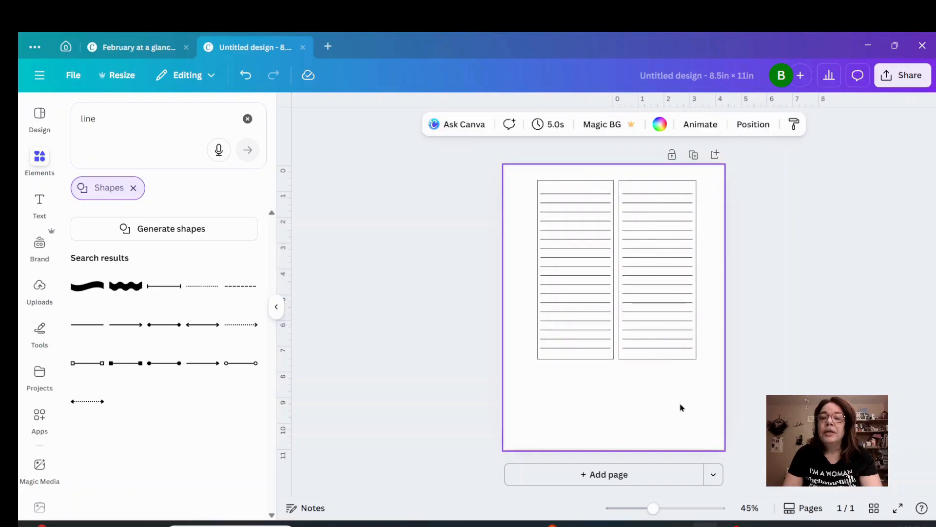
Group the left rectangle with its lines and shift the group toward the page's left edge.
left_click_drag(527, 167, 587, 386)
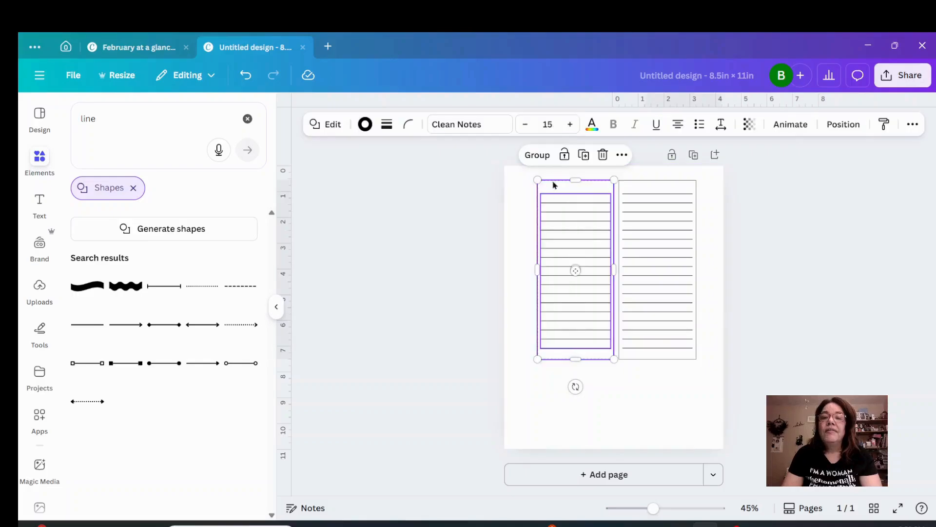
left_click(540, 161)
left_click_drag(575, 229, 558, 232)
left_click(715, 201)
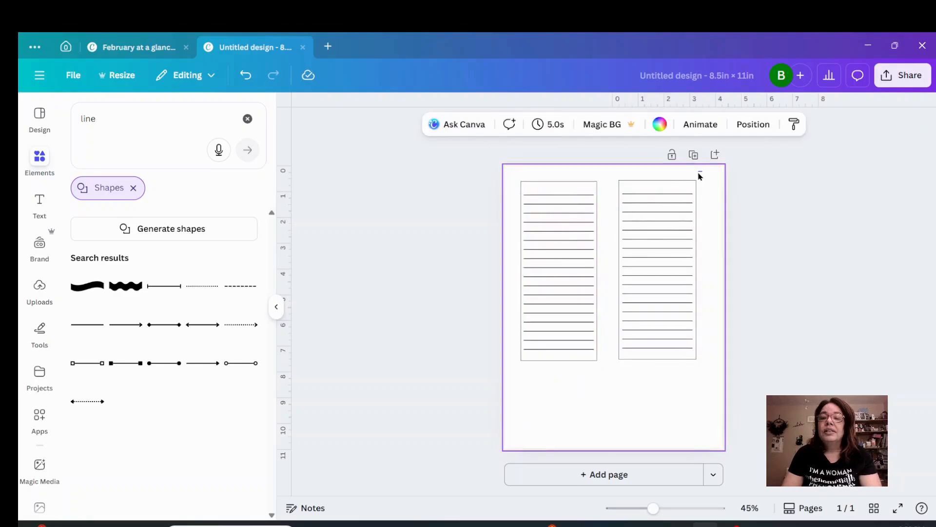
Group the right rectangle with its lines, shift it slightly right, and nudge the left group slightly right and down.
left_click_drag(703, 171, 656, 387)
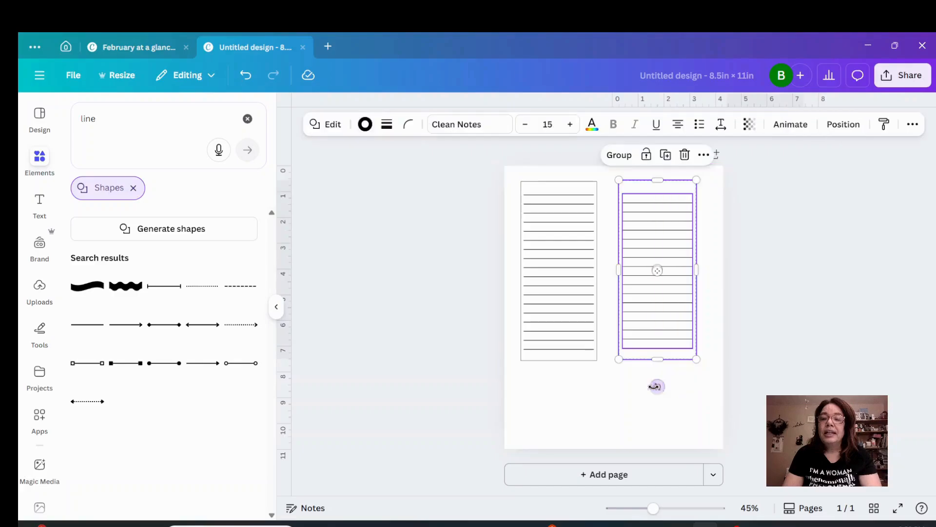
left_click(628, 155)
mouse_move(643, 220)
left_mouse_down()
mouse_move(639, 255)
mouse_move(662, 220)
mouse_move(656, 230)
left_mouse_up()
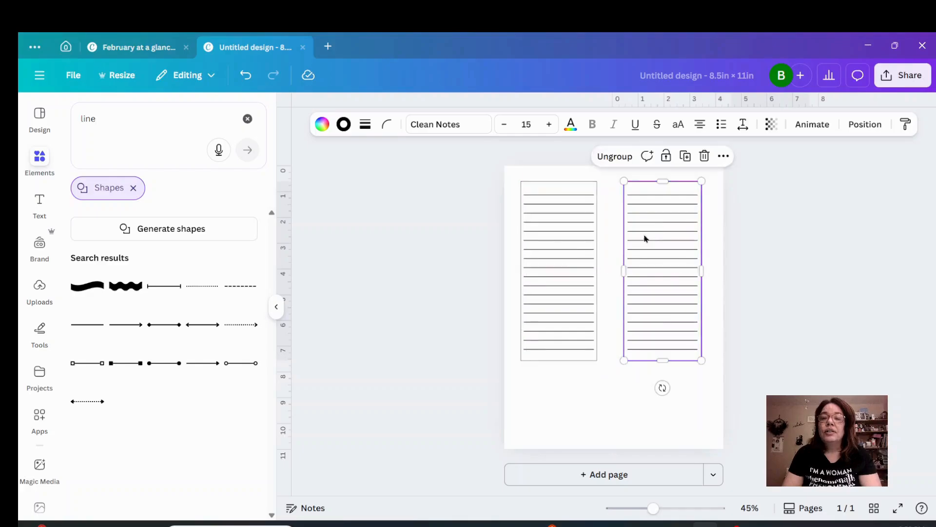
left_click_drag(581, 247, 584, 250)
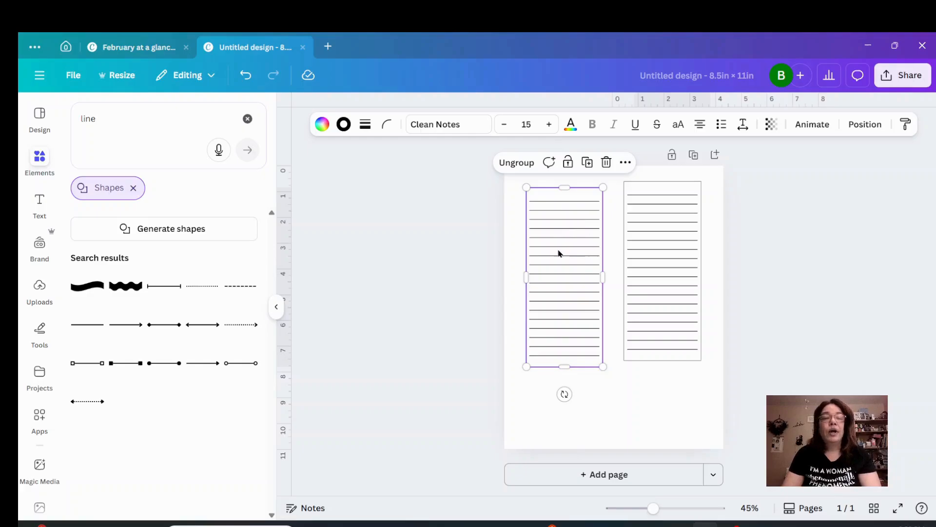
Search the elements for "valentines day images" and show all matching graphics.
left_click(39, 158)
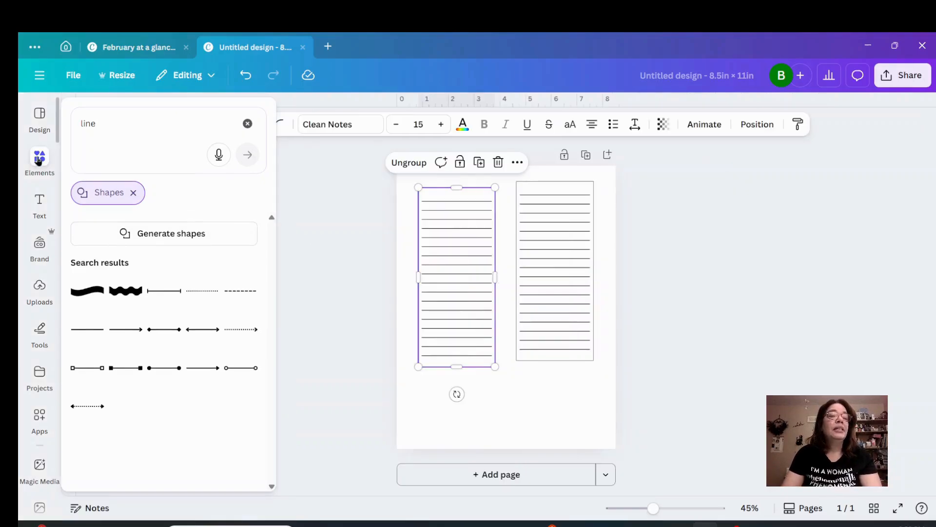
left_click(247, 123)
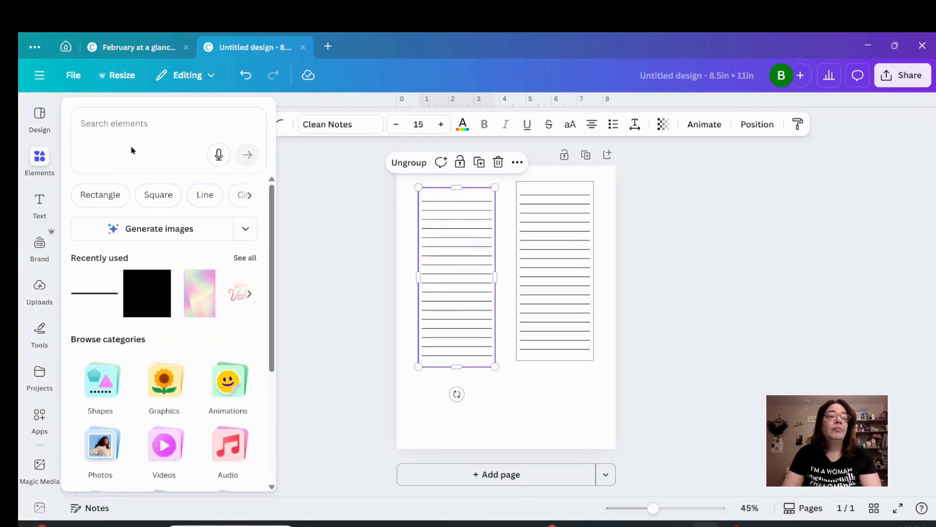
left_click(133, 130)
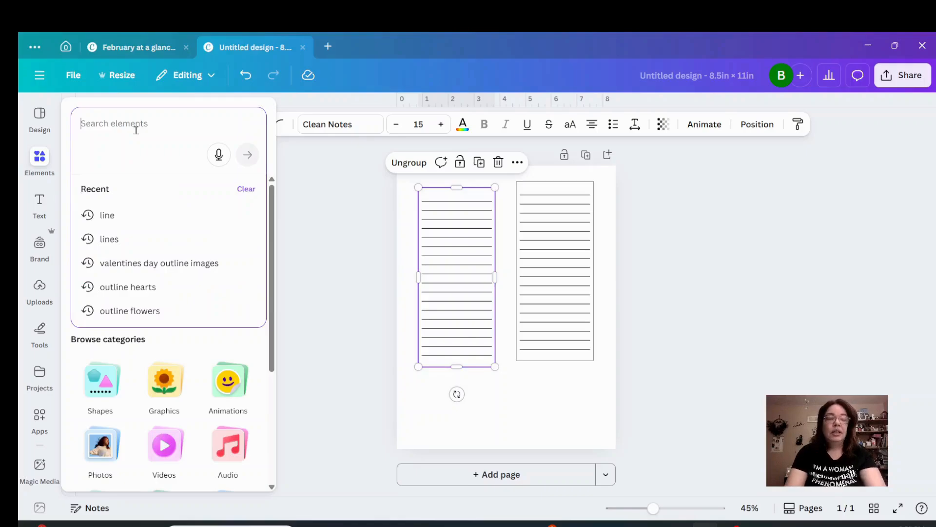
type("valentines day imag")
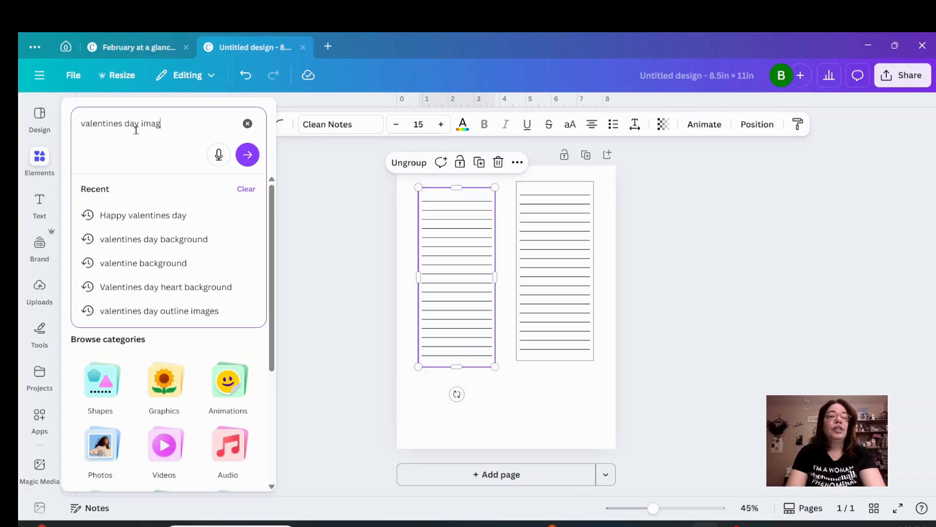
type("es")
key("Return")
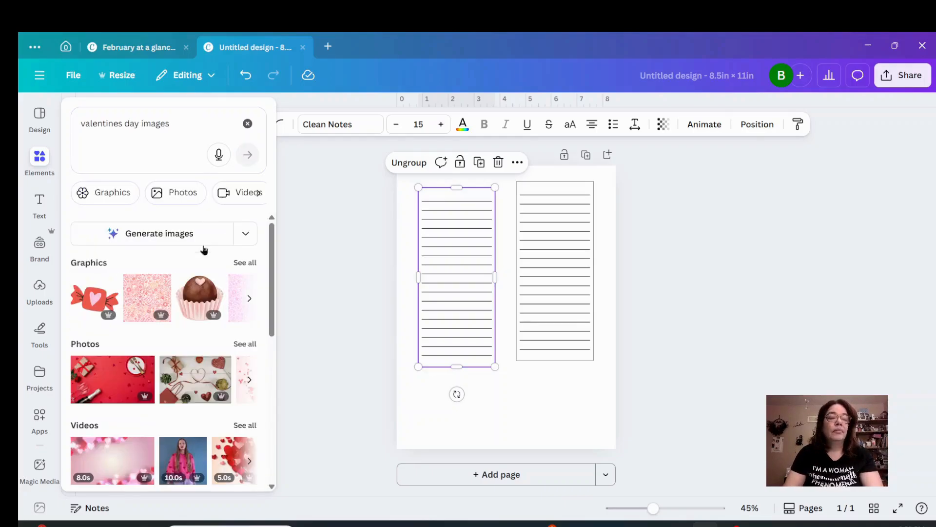
left_click(242, 263)
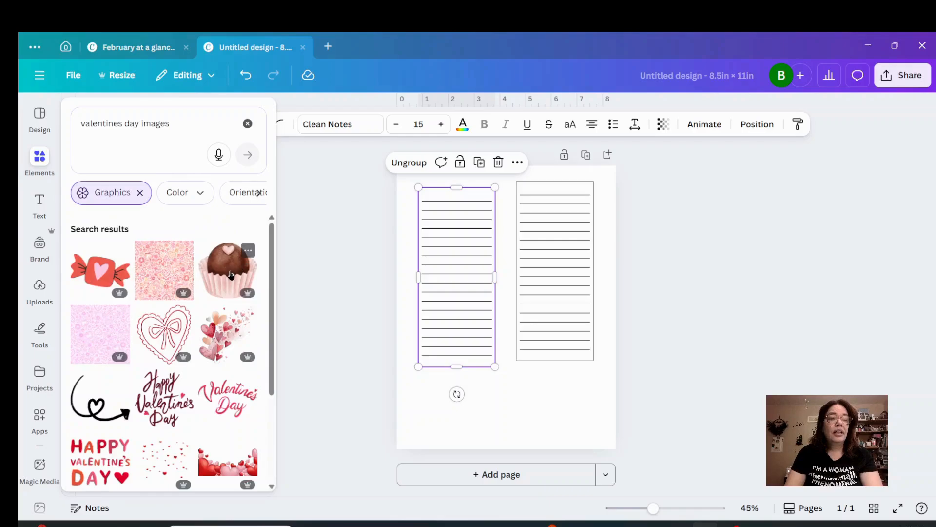
Browse the Valentine graphics and add the pattern of pink plaid hearts and bows to the page.
scroll(231, 276, "down", 2)
scroll(231, 276, "down", 8)
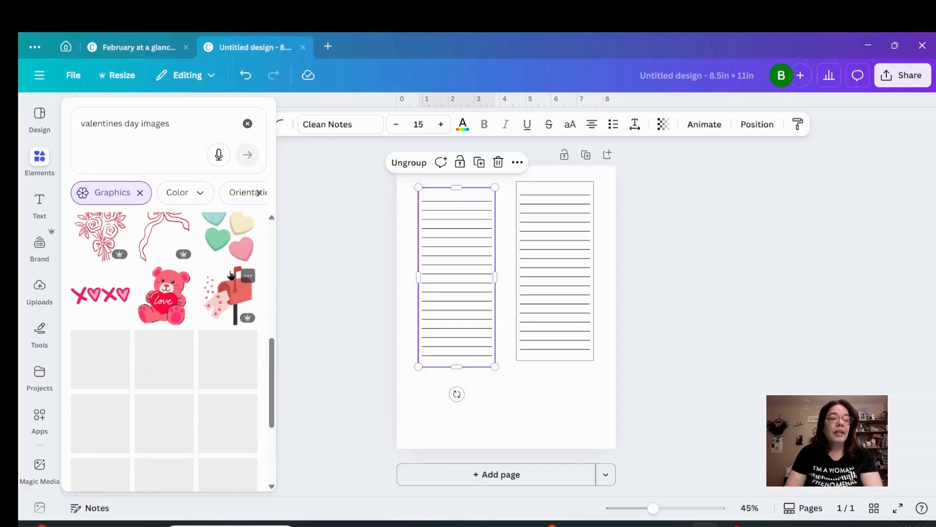
scroll(231, 276, "down", 3)
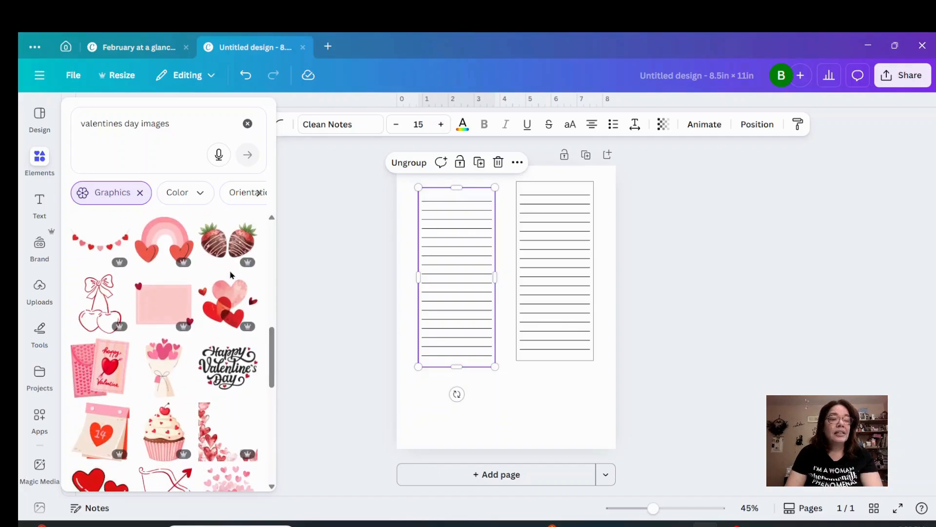
scroll(231, 274, "down", 5)
scroll(231, 274, "down", 5)
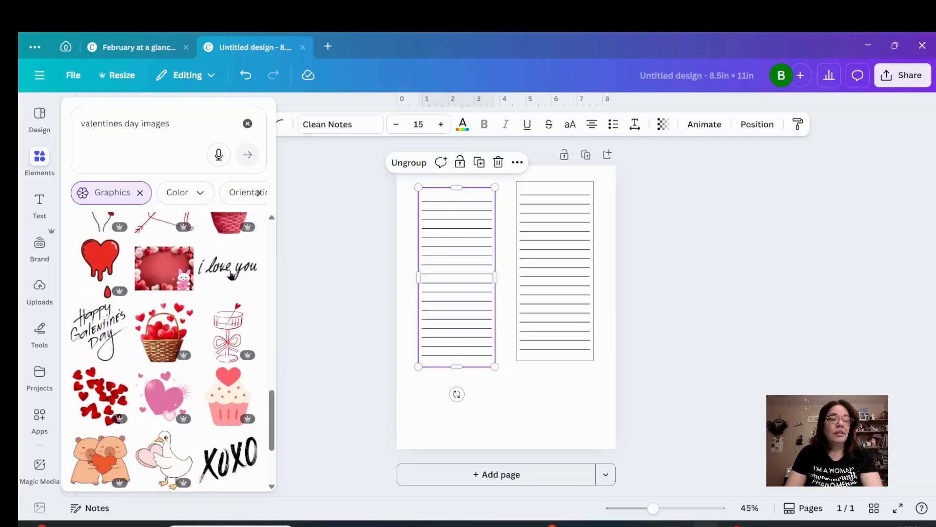
scroll(231, 274, "down", 5)
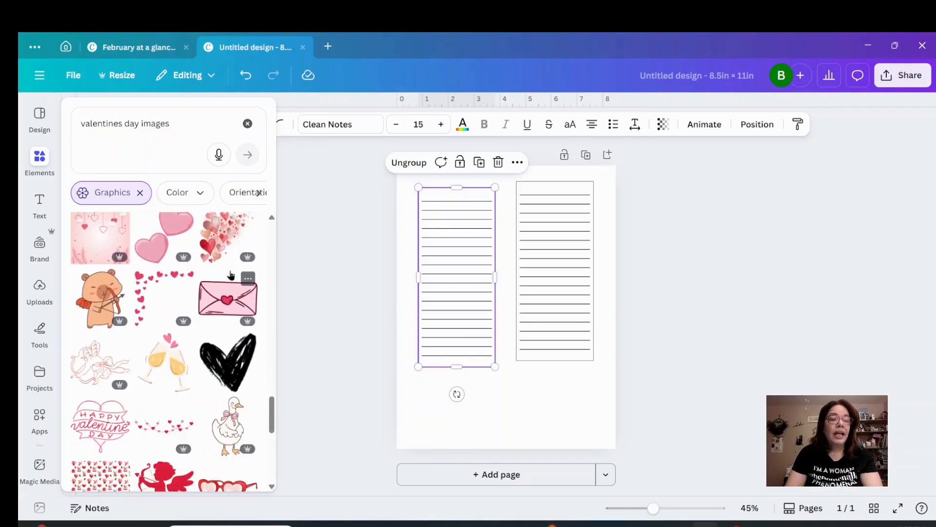
scroll(231, 275, "down", 4)
scroll(231, 275, "down", 3)
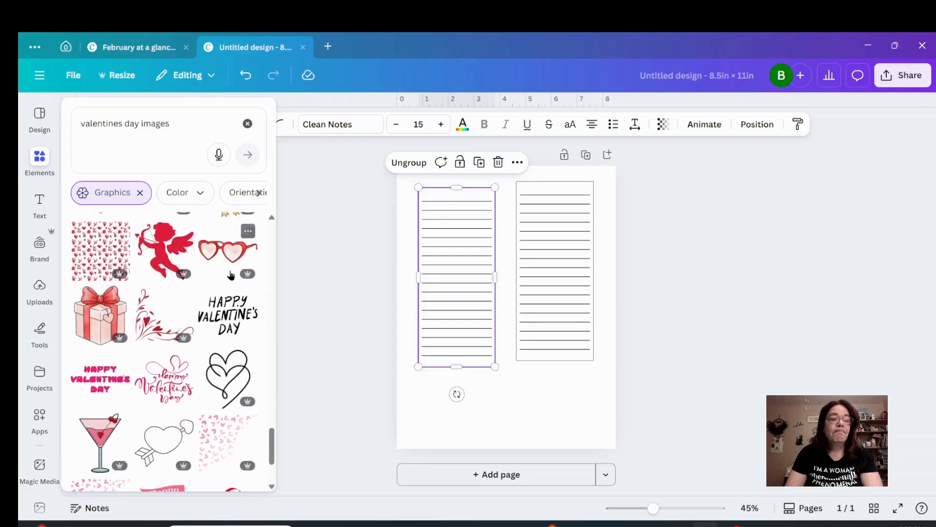
scroll(231, 276, "down", 3)
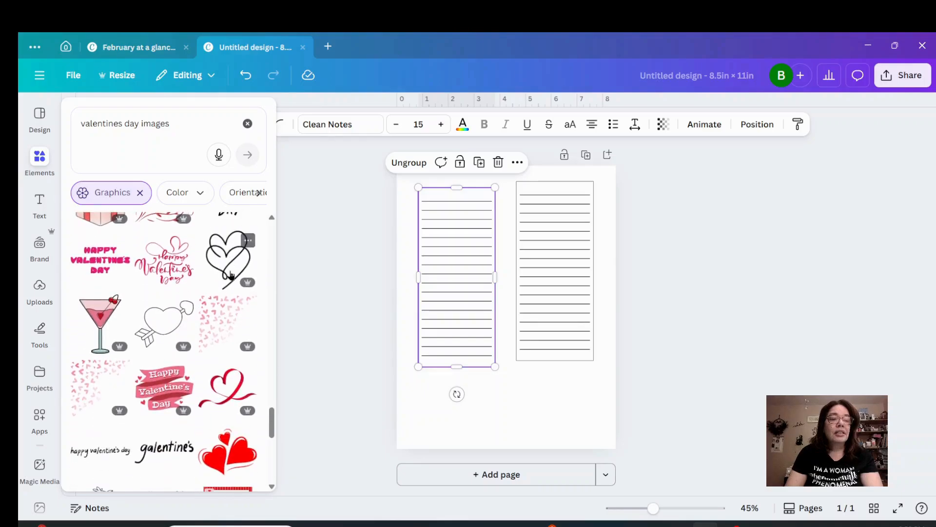
scroll(231, 275, "down", 5)
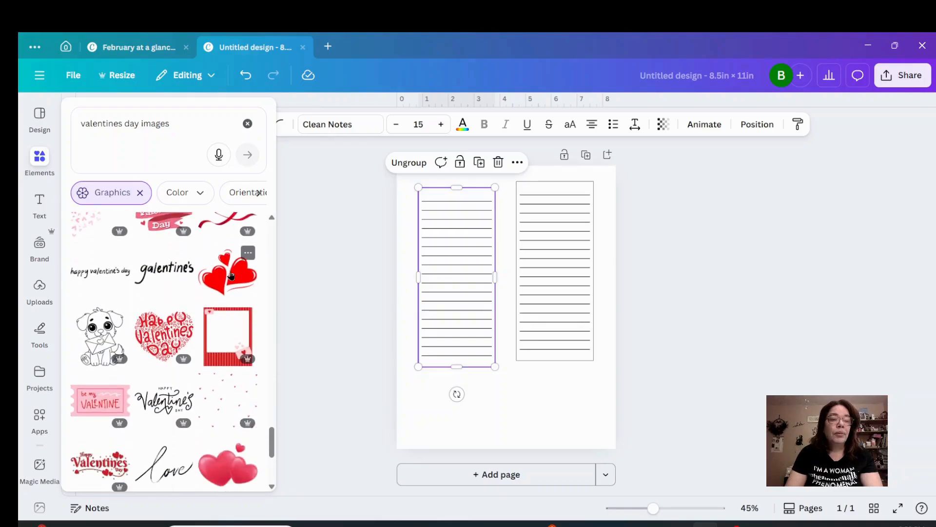
scroll(231, 275, "down", 5)
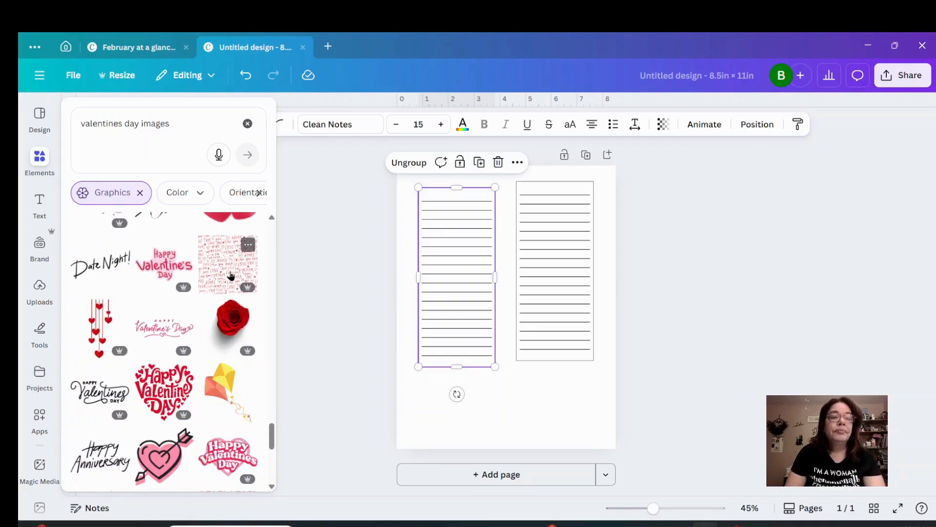
scroll(231, 275, "down", 4)
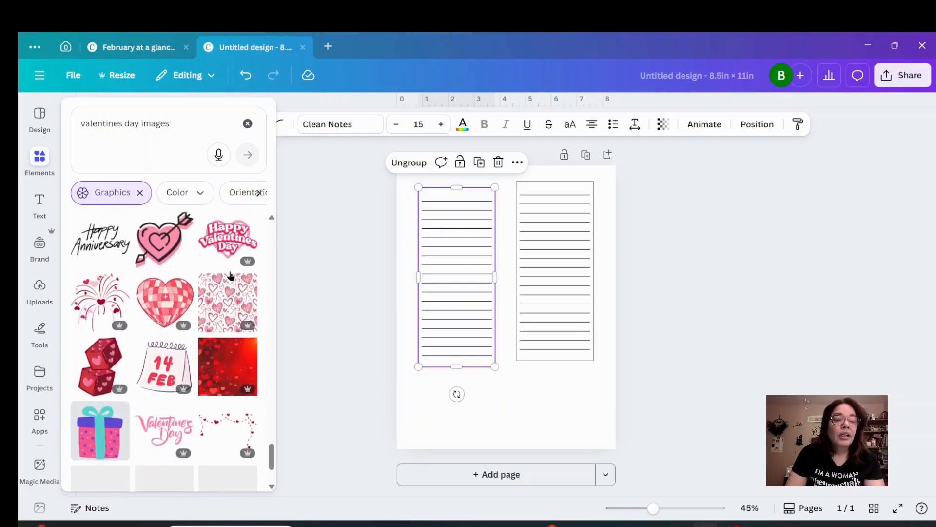
scroll(231, 276, "down", 1)
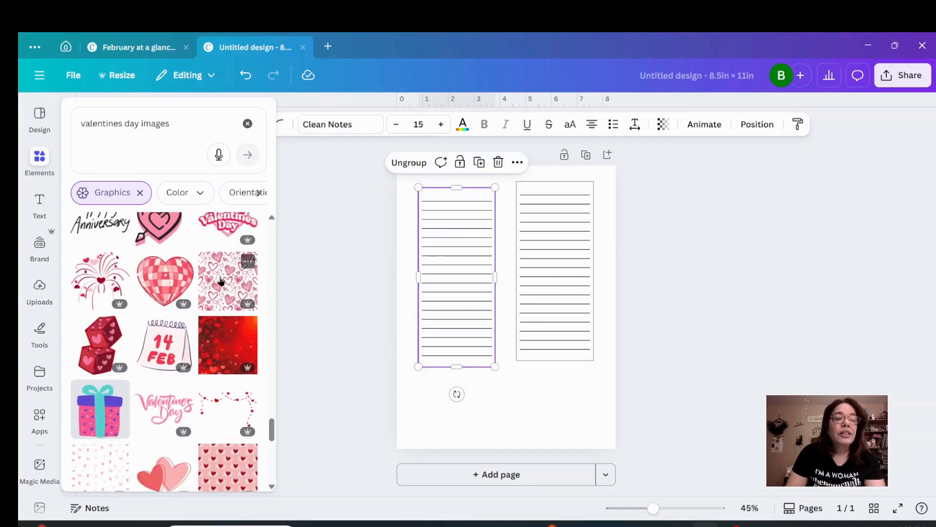
left_click(220, 281)
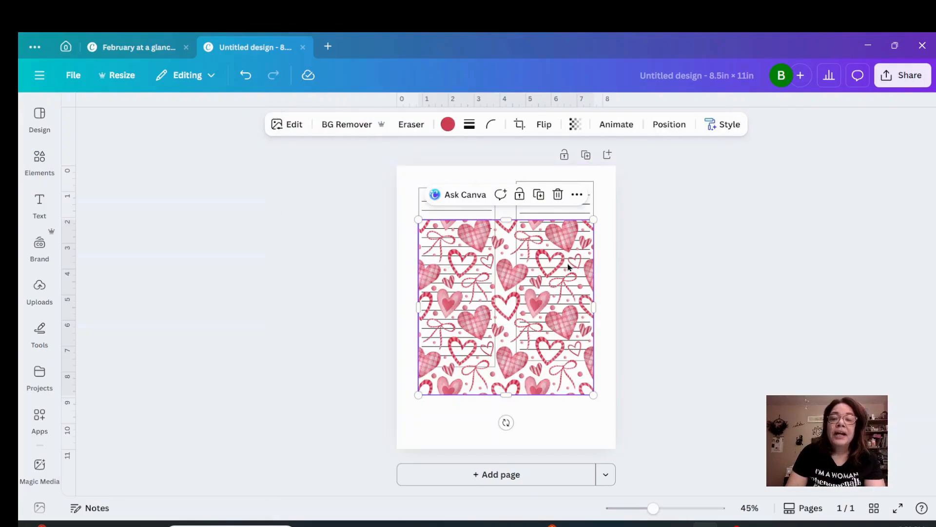
Resize the heart pattern to cover exactly the left lined rectangle, about 3 in wide and 7 in high.
left_click_drag(594, 307, 495, 292)
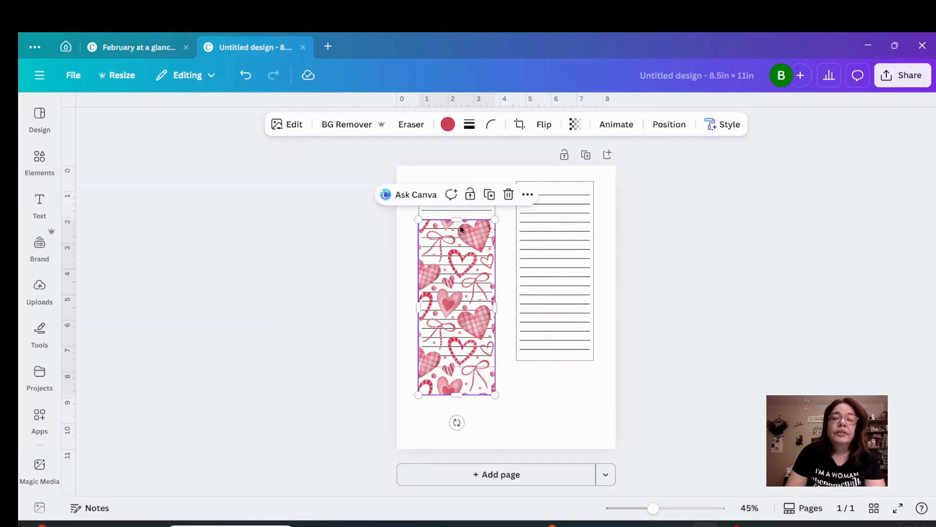
left_click_drag(456, 219, 452, 186)
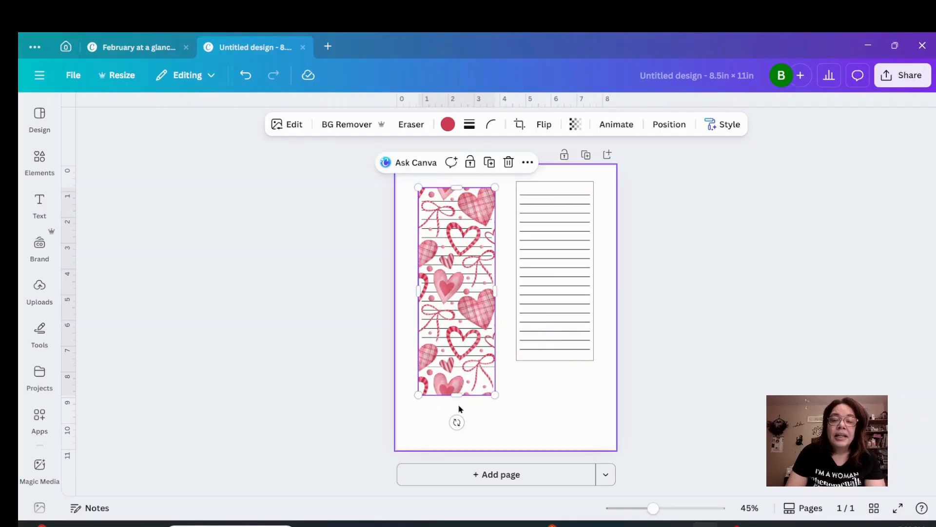
left_click_drag(456, 395, 456, 369)
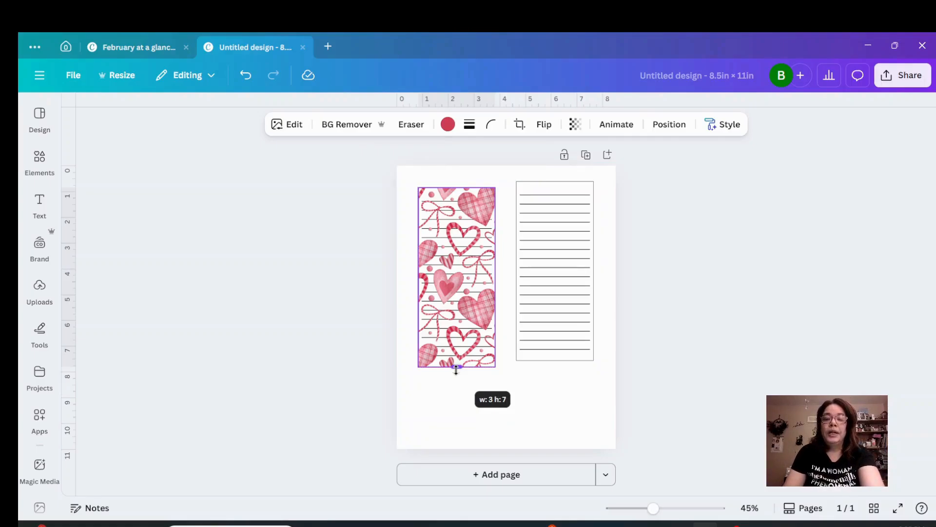
left_click_drag(456, 369, 456, 369)
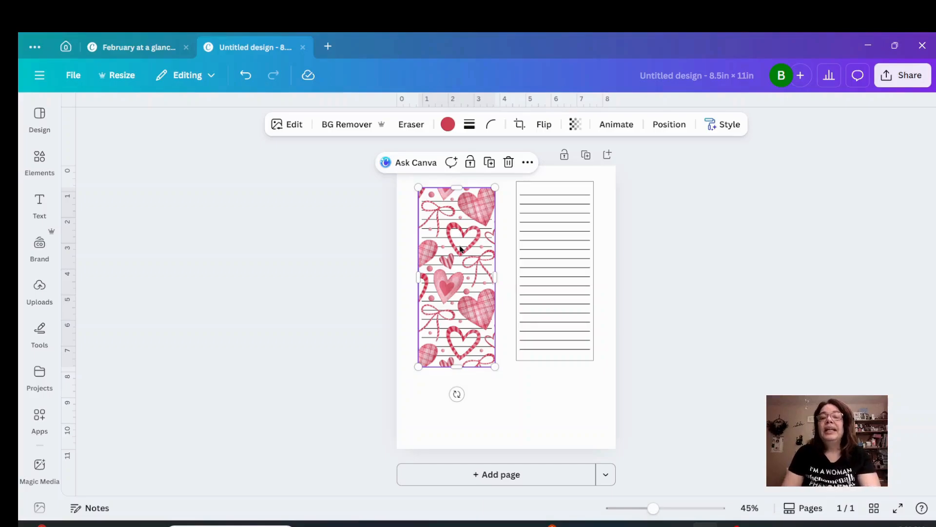
Set the heart pattern's transparency to 30 so the lines show clearly, and deselect it.
left_click(575, 125)
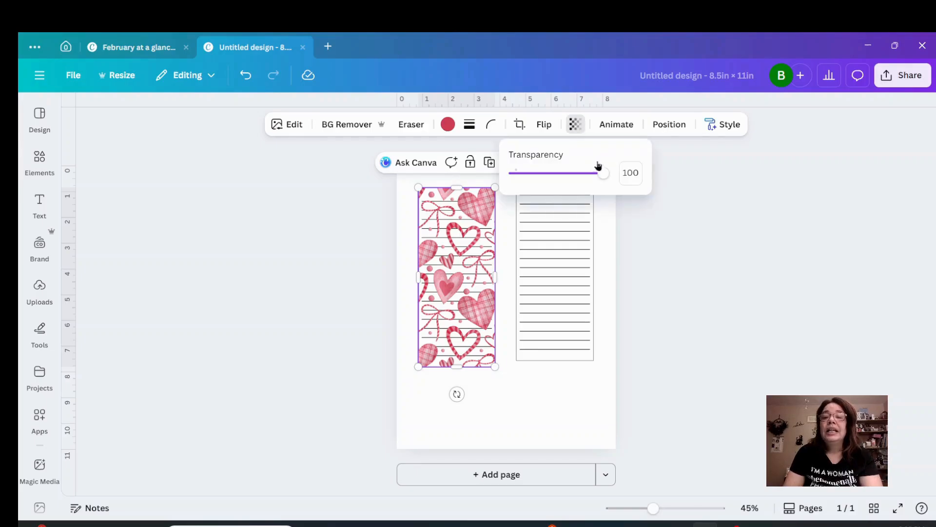
left_click_drag(605, 177, 542, 187)
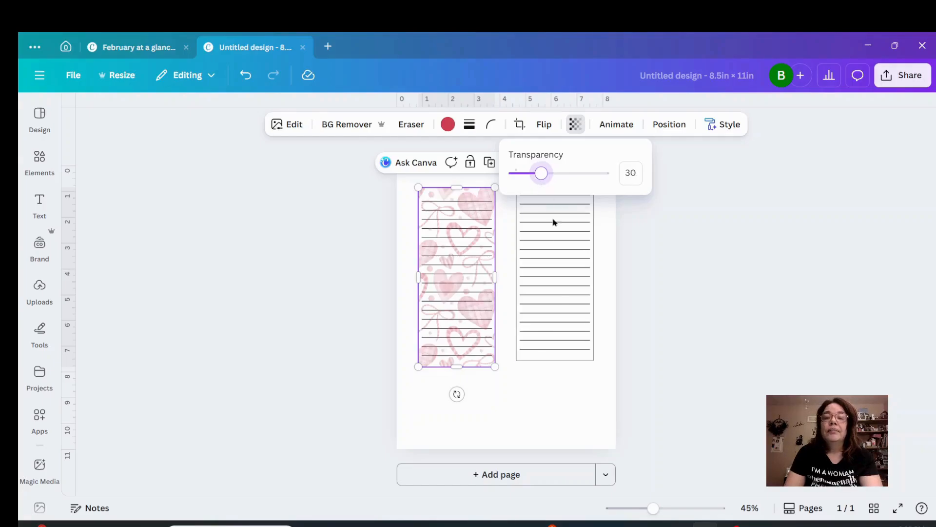
left_click(550, 390)
left_click(548, 391)
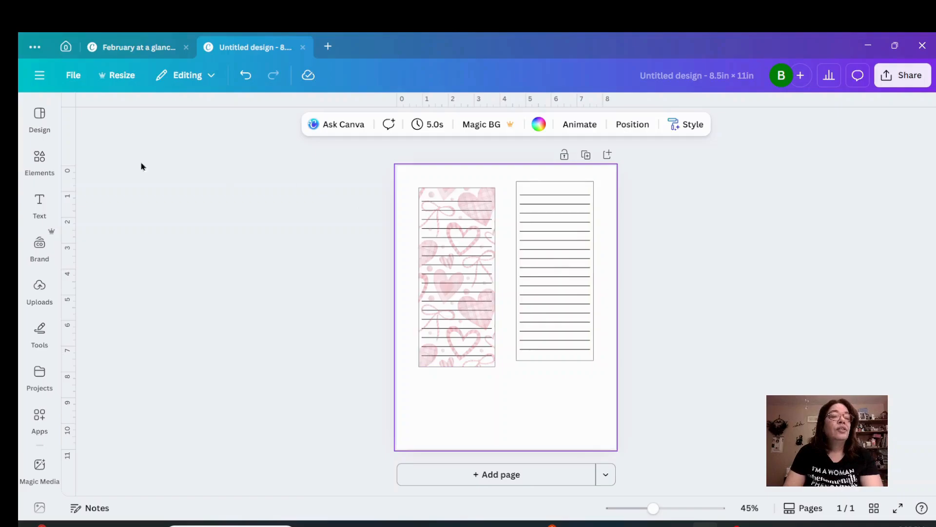
Add the red "Happy Valentines Day" lettering graphic with hearts and shrink it into the upper-left corner of the right rectangle.
left_click(40, 159)
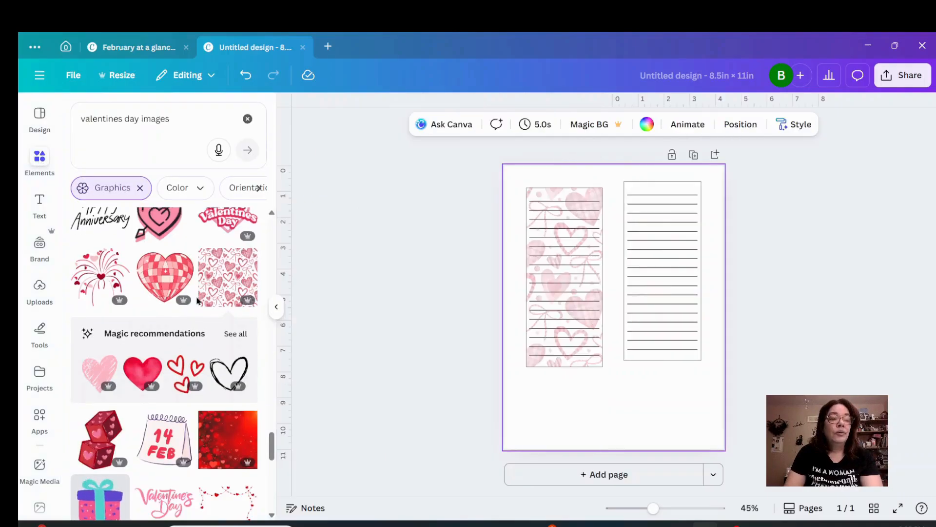
scroll(197, 300, "up", 5)
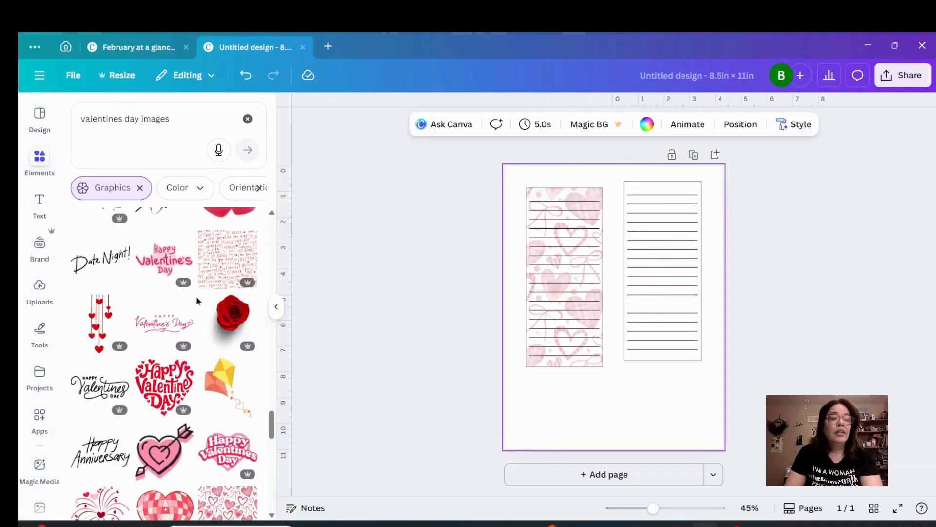
scroll(197, 299, "up", 3)
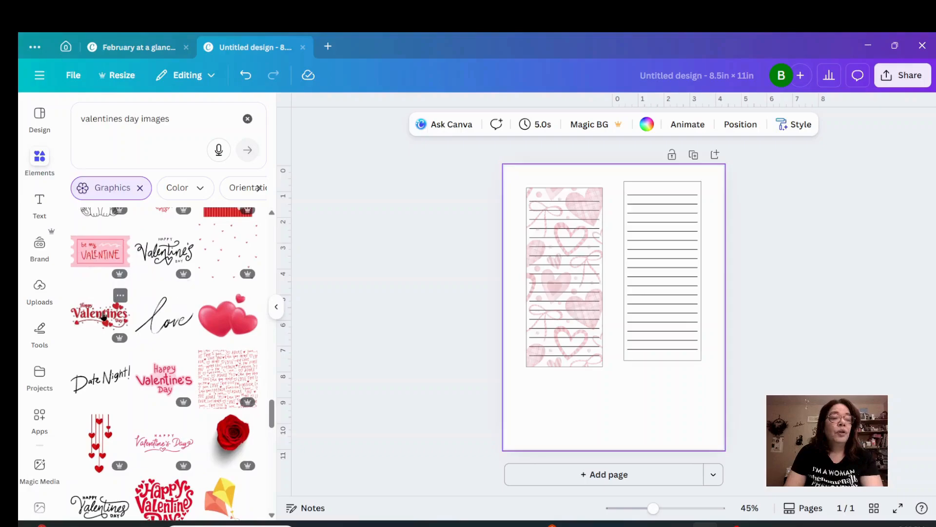
left_click(104, 316)
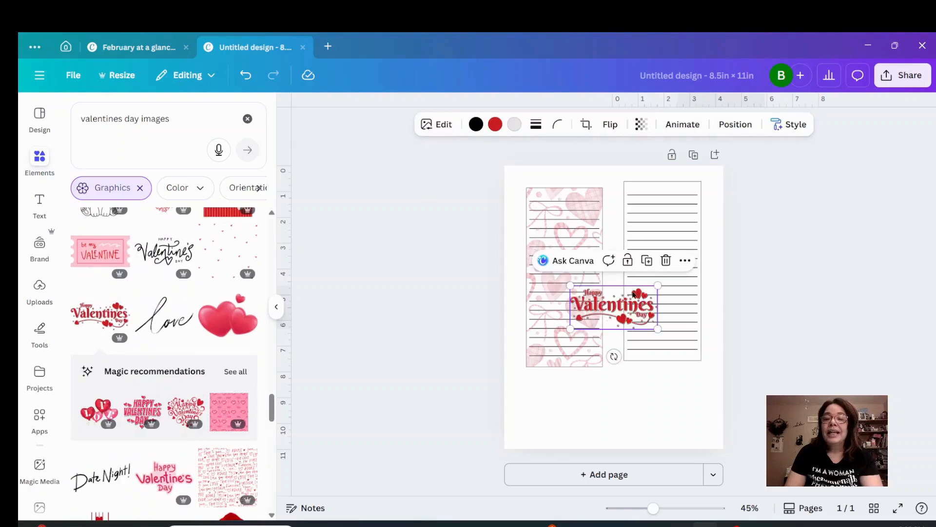
left_click_drag(633, 293, 686, 189)
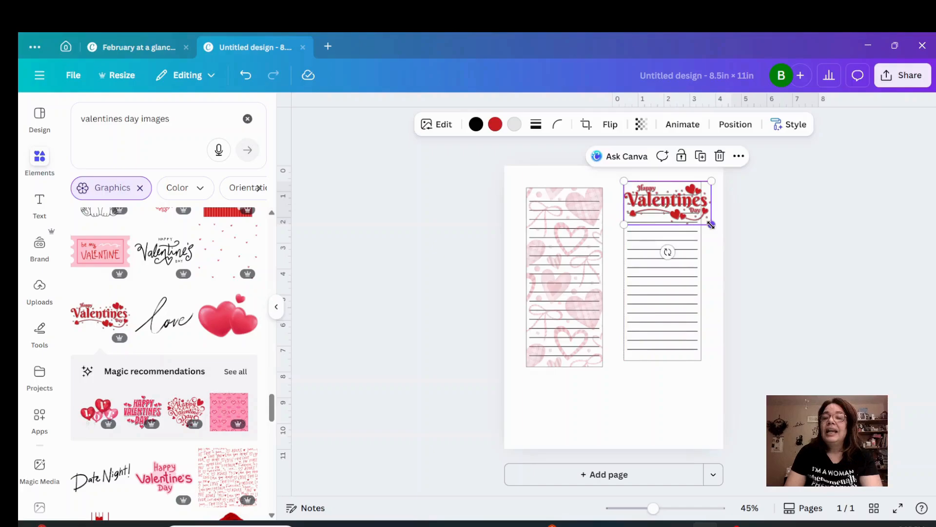
left_click_drag(711, 224, 664, 196)
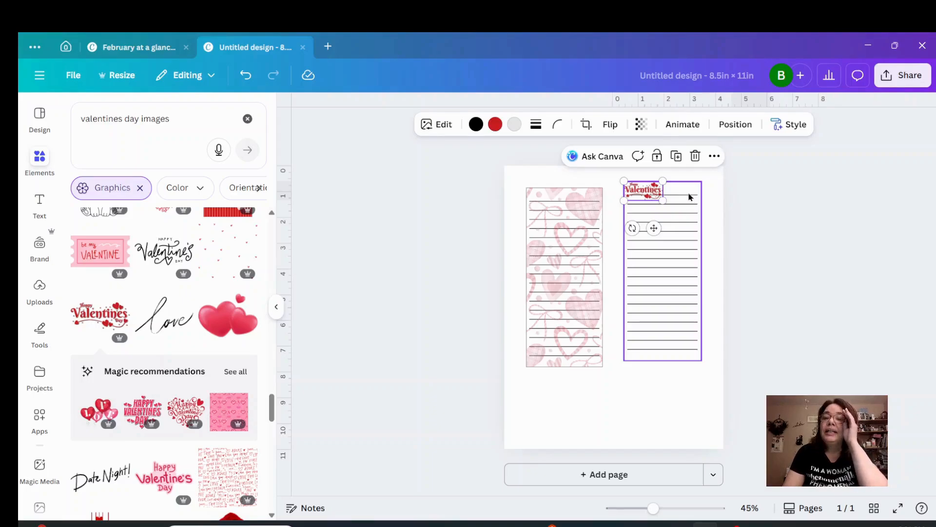
Ungroup the right lined rectangle and delete its top two lines.
left_click(689, 197)
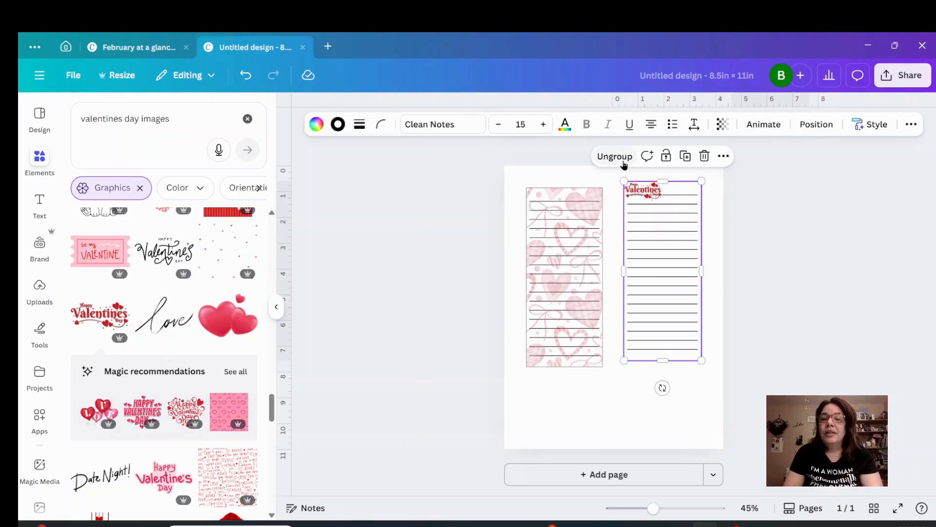
left_click(621, 157)
left_click(696, 197)
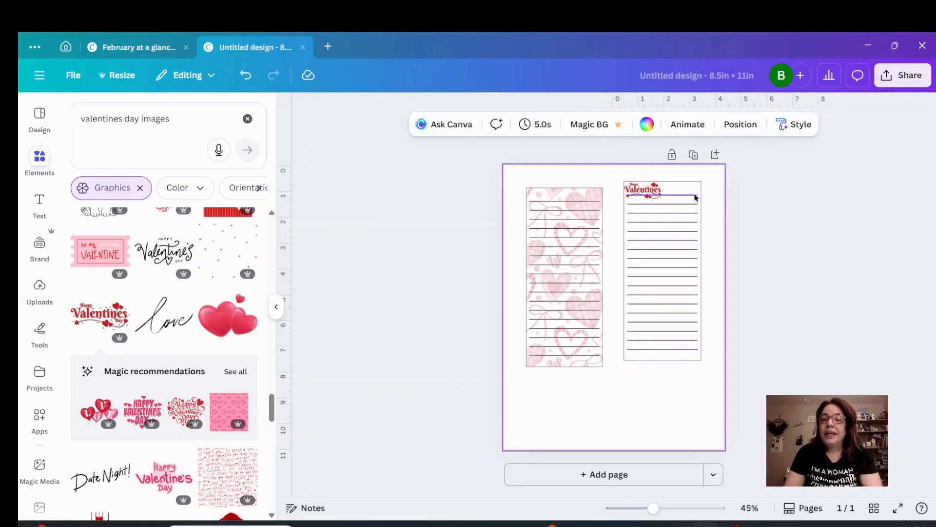
left_click(682, 198)
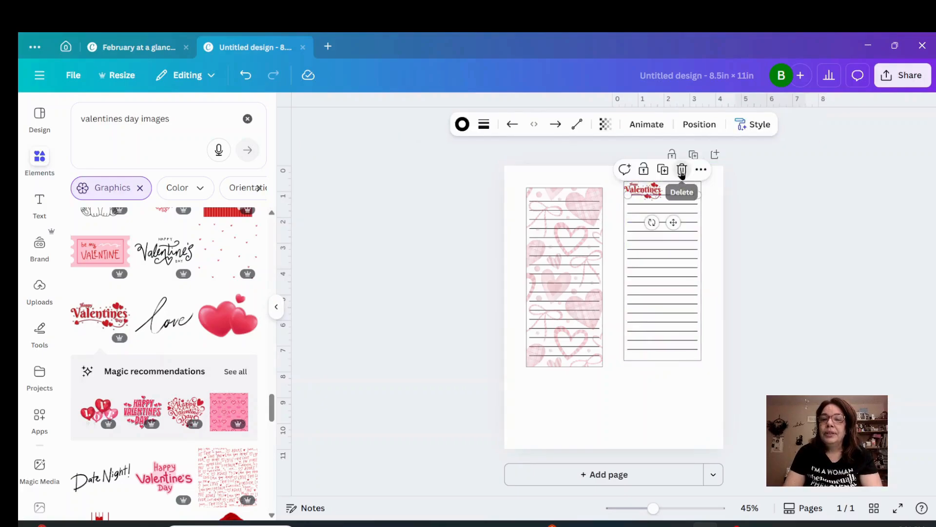
left_click(681, 169)
left_click(681, 204)
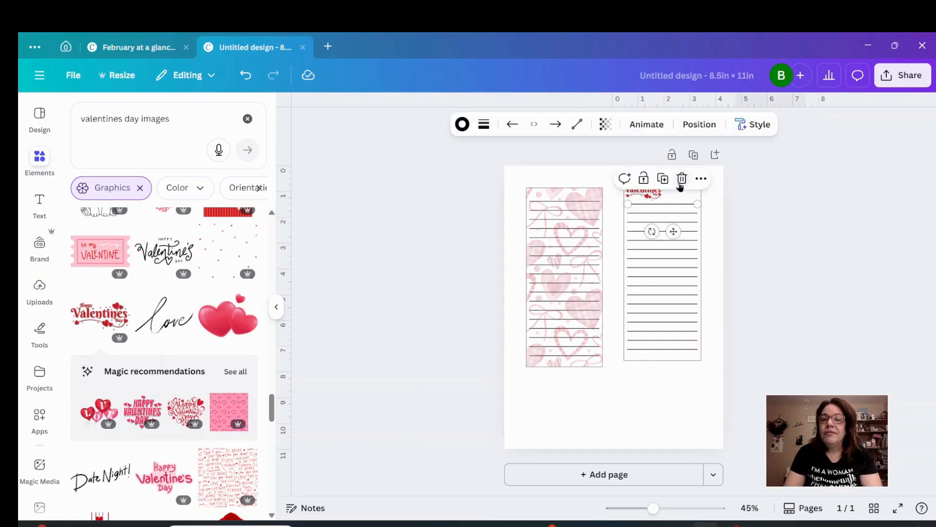
left_click(681, 180)
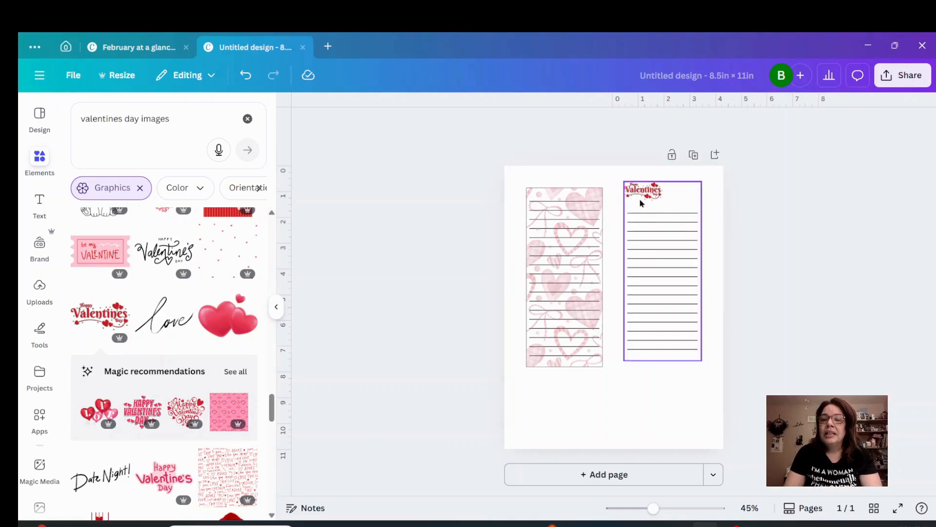
Center the "Happy Valentines Day" graphic in the cleared space above the right rectangle's remaining lines.
left_click_drag(640, 190, 661, 194)
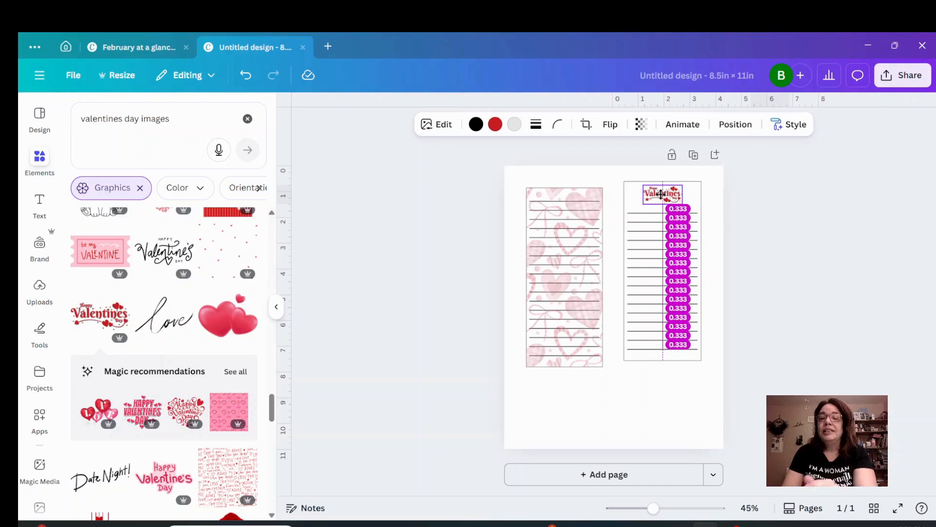
left_click_drag(661, 194, 662, 198)
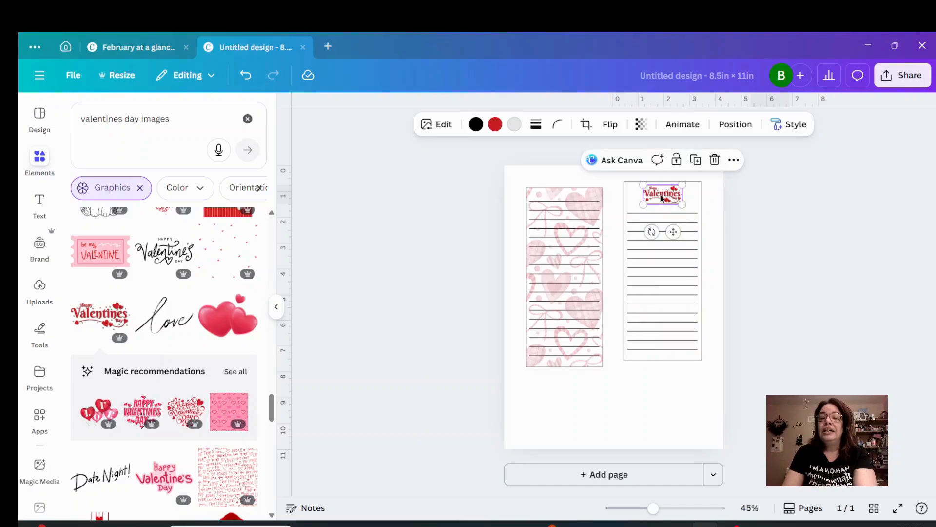
left_click(751, 224)
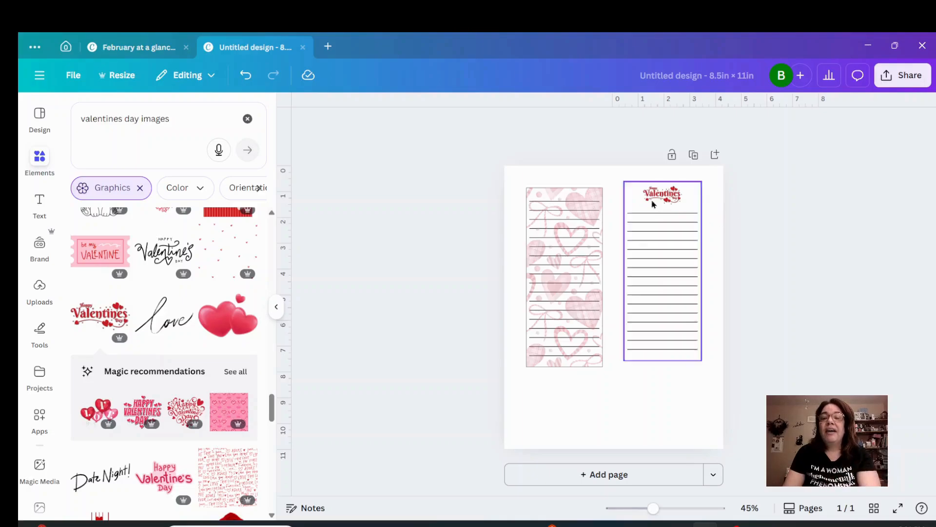
Group the right rectangle with its lines and Valentine graphic, and shift the group slightly up.
left_click_drag(616, 180, 712, 376)
left_click(625, 157)
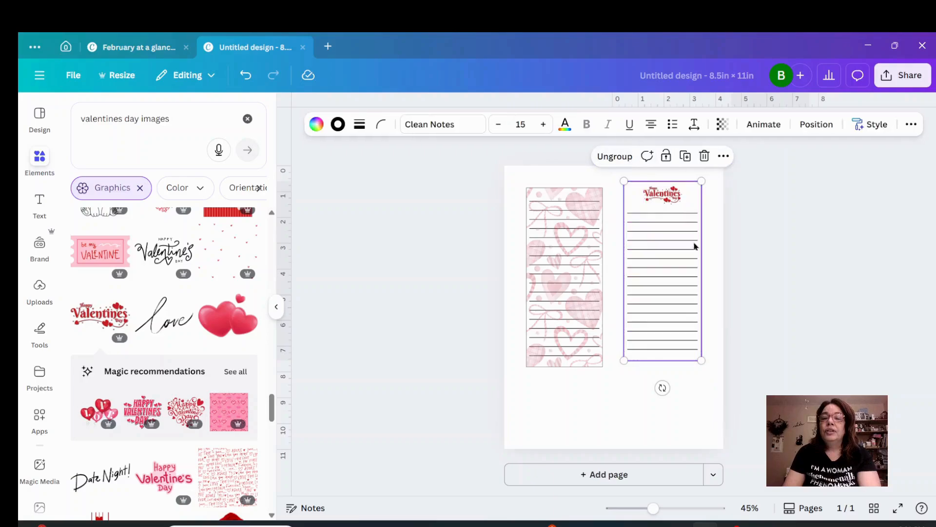
left_click_drag(692, 249, 689, 256)
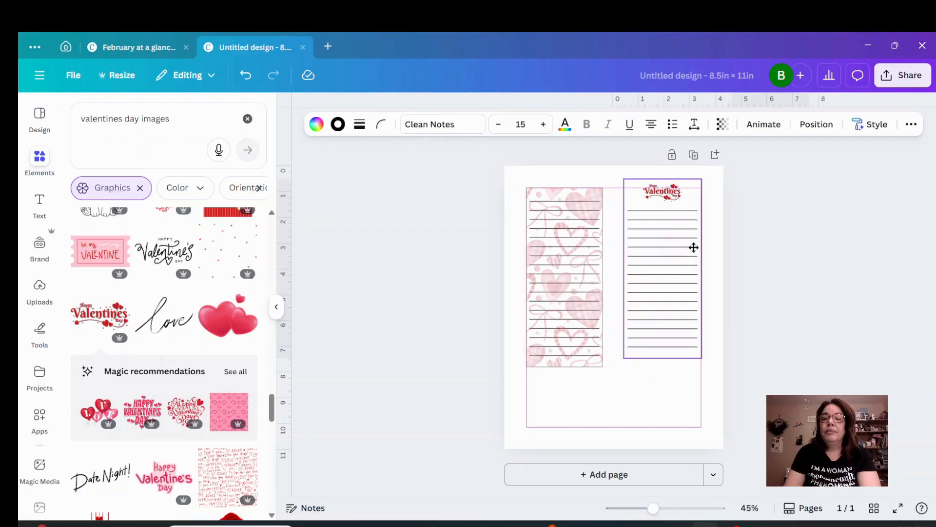
left_click_drag(573, 282, 593, 358)
left_click(597, 154)
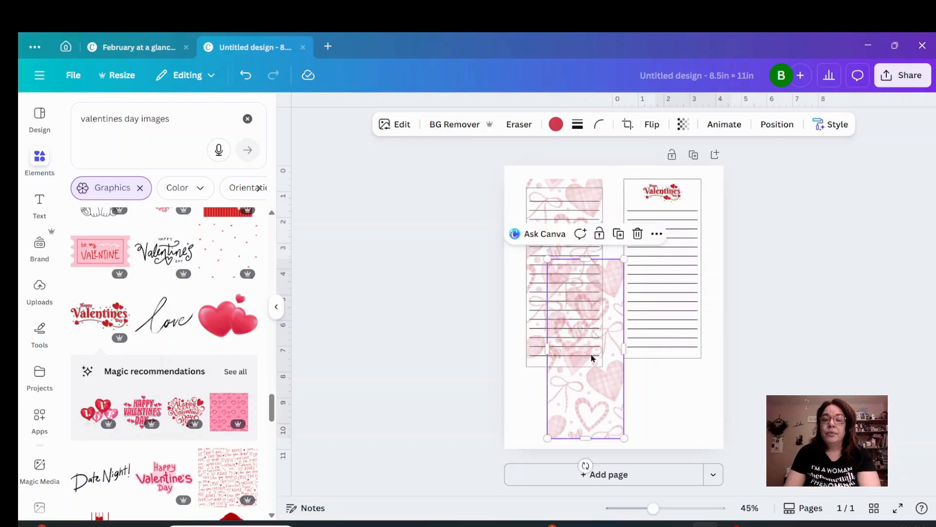
left_click(635, 429)
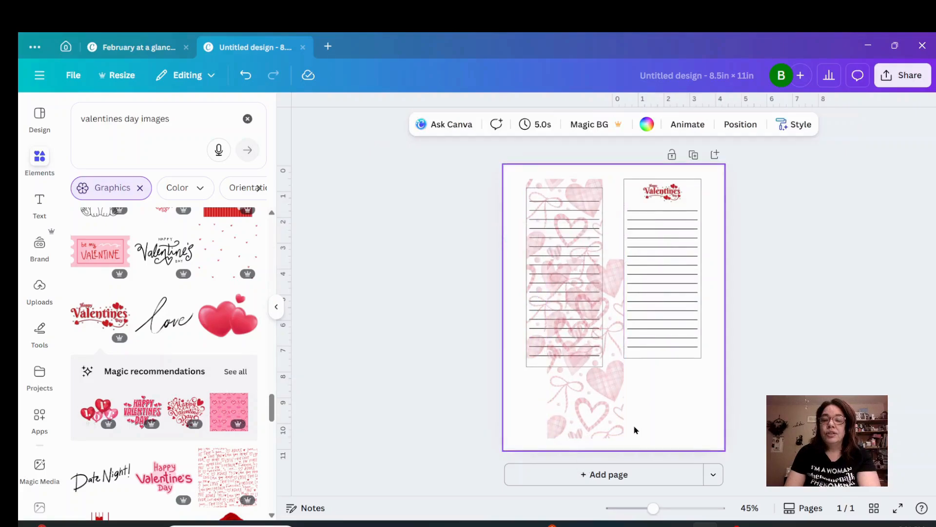
left_click(608, 418)
left_click_drag(609, 419, 566, 399)
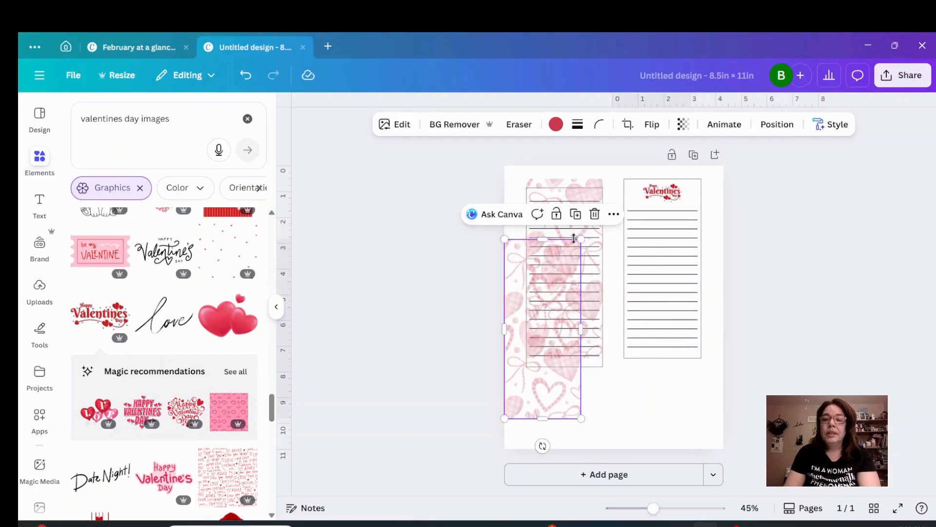
left_click(593, 215)
Duplicate the right lined Valentine group, rotate the copy to horizontal, and place it below the two upright rectangles.
left_click(636, 196)
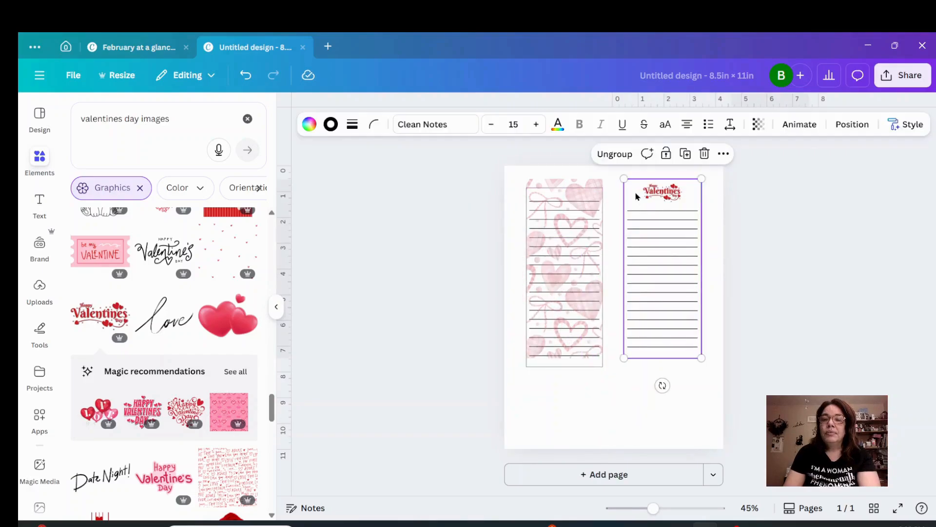
left_click(686, 154)
left_click_drag(664, 259, 617, 331)
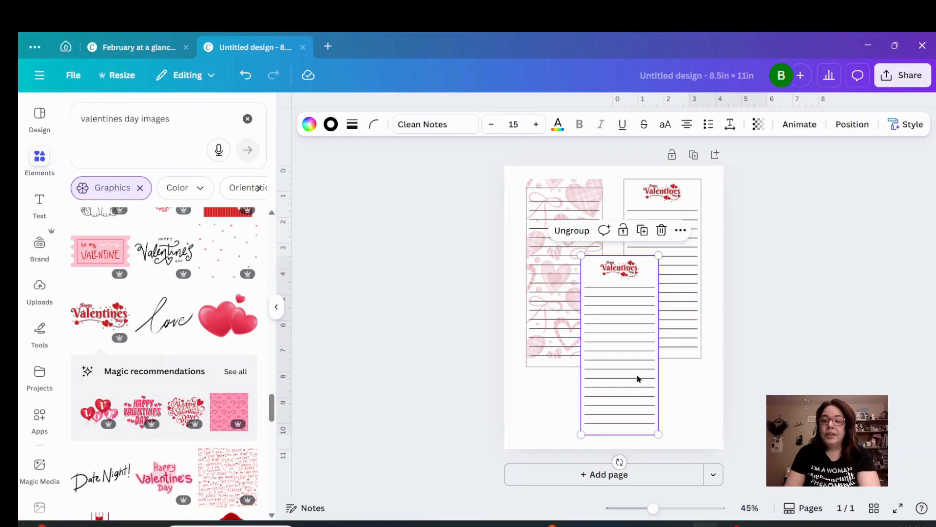
left_click_drag(637, 379, 642, 362)
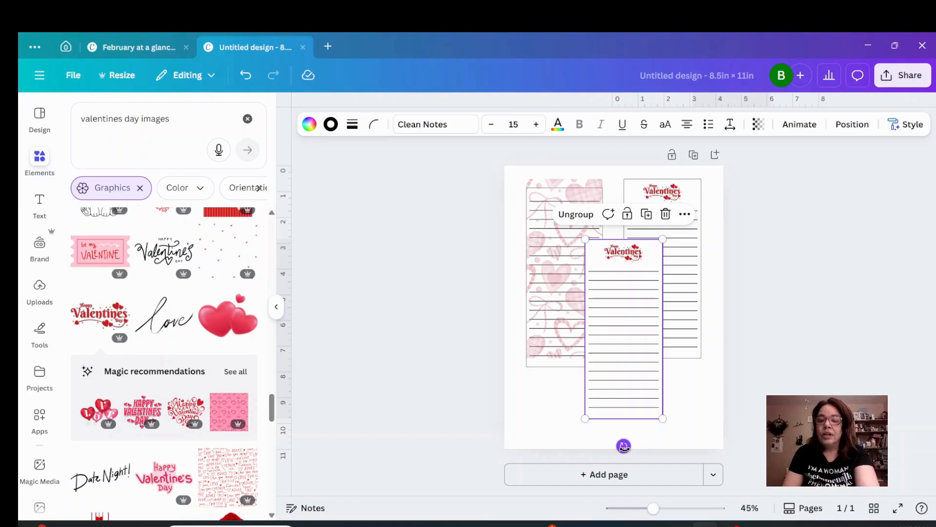
left_click_drag(623, 446, 716, 332)
left_click_drag(637, 345, 625, 423)
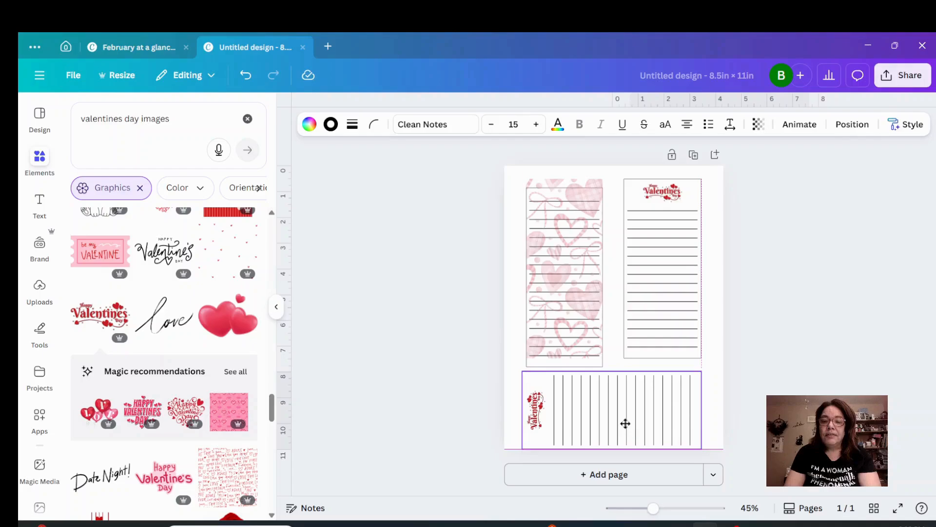
Realign the faded heart pattern with the left rectangle and group it with the rectangle and its lines.
mouse_move(553, 278)
left_mouse_down()
mouse_move(553, 268)
mouse_move(541, 270)
mouse_move(557, 283)
left_mouse_up()
left_click(506, 292)
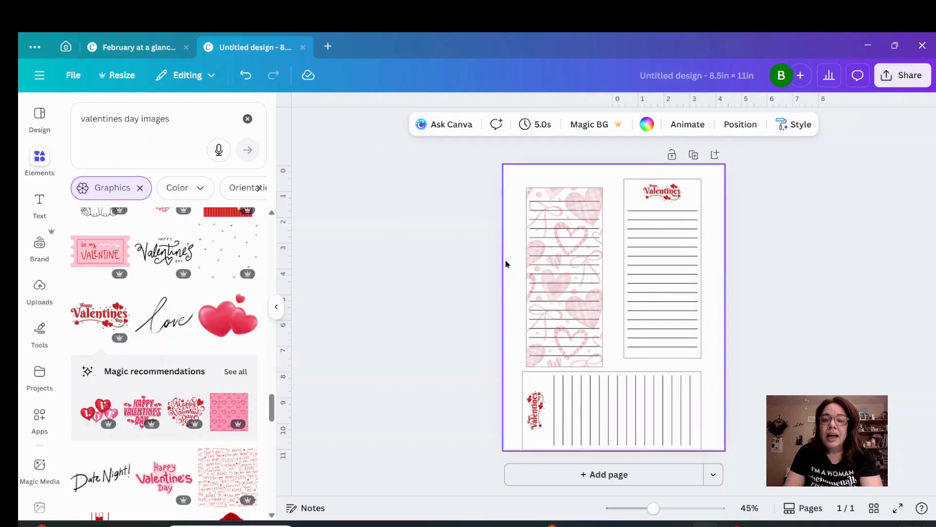
left_click_drag(511, 185, 604, 355)
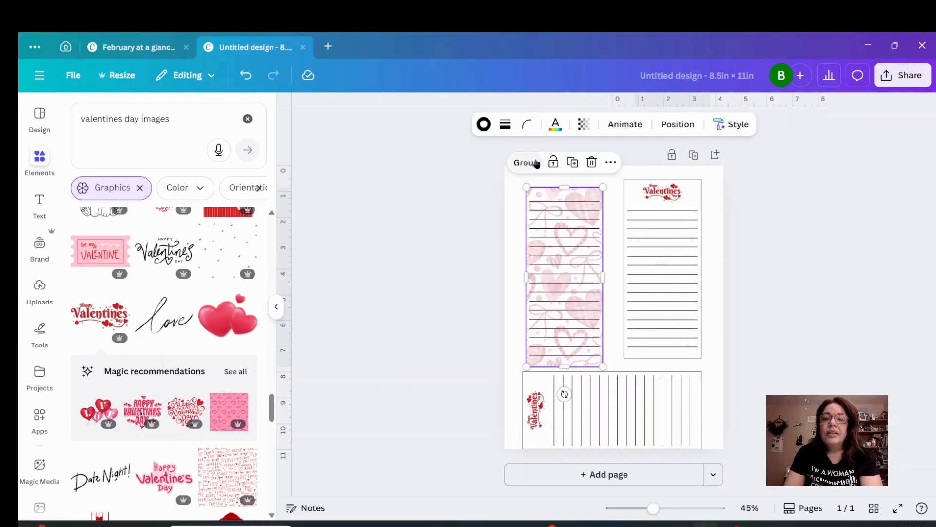
left_click(536, 164)
Arrange the two upright groups side by side near the page's top edge and nudge the horizontal copy up beneath them.
left_click_drag(574, 282, 561, 265)
left_click(656, 266)
left_click_drag(657, 265, 629, 256)
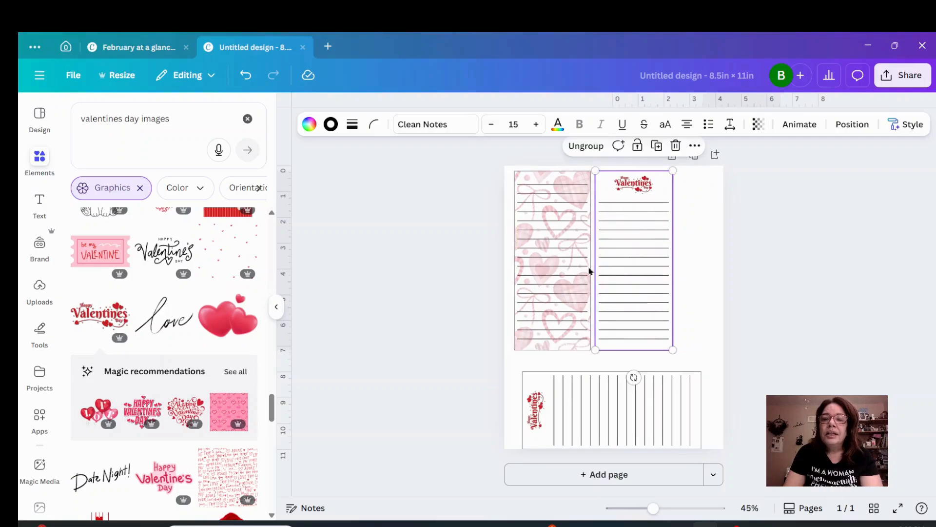
left_click(547, 273)
left_click_drag(548, 274, 550, 274)
left_click_drag(627, 274, 640, 272)
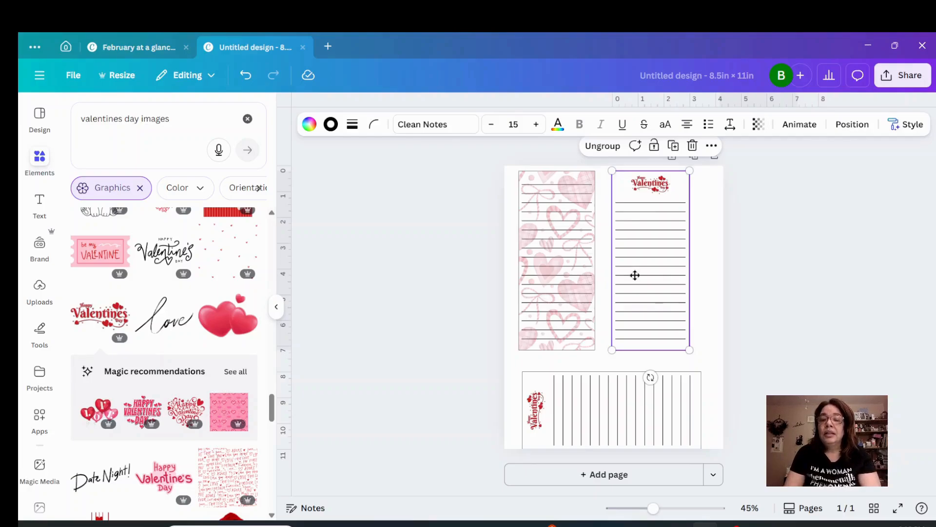
left_click_drag(634, 275, 644, 279)
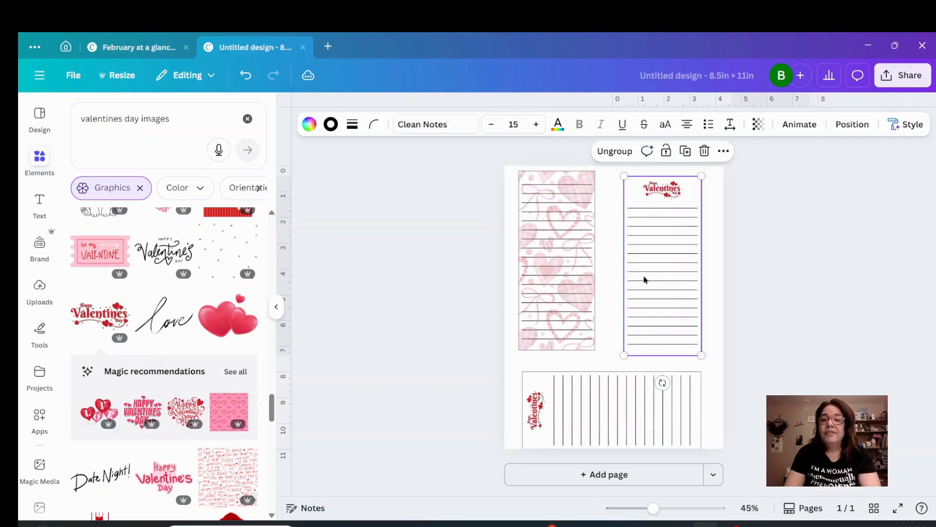
left_click_drag(560, 265, 558, 270)
left_click_drag(619, 393, 620, 385)
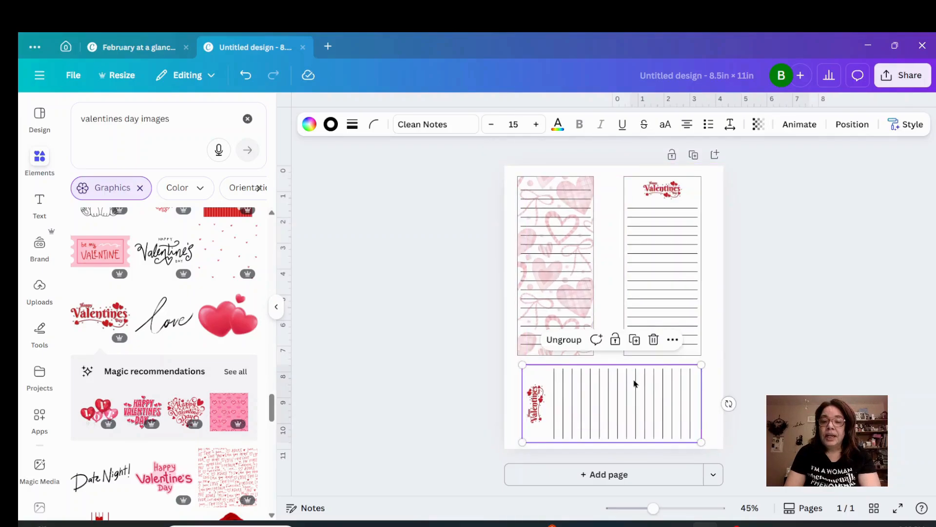
left_click(798, 368)
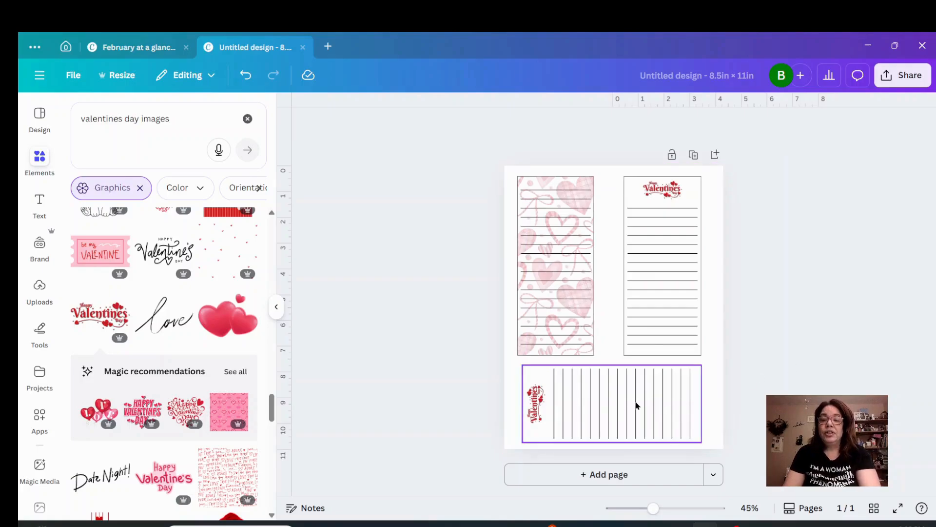
Move the right Valentine group over the heart-patterned one, then rotate the horizontal copy upright and place it in the freed space.
left_click_drag(651, 310, 566, 302)
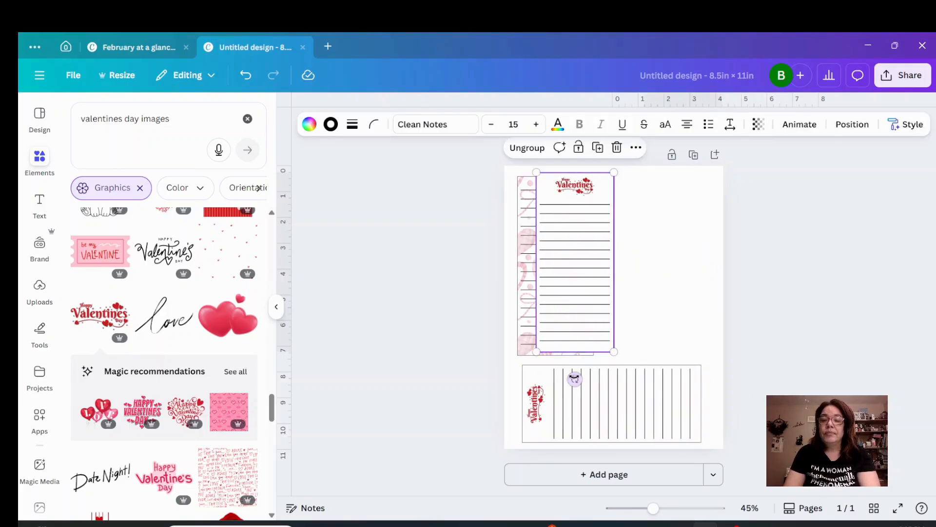
left_click_drag(574, 379, 570, 411)
left_click(696, 388)
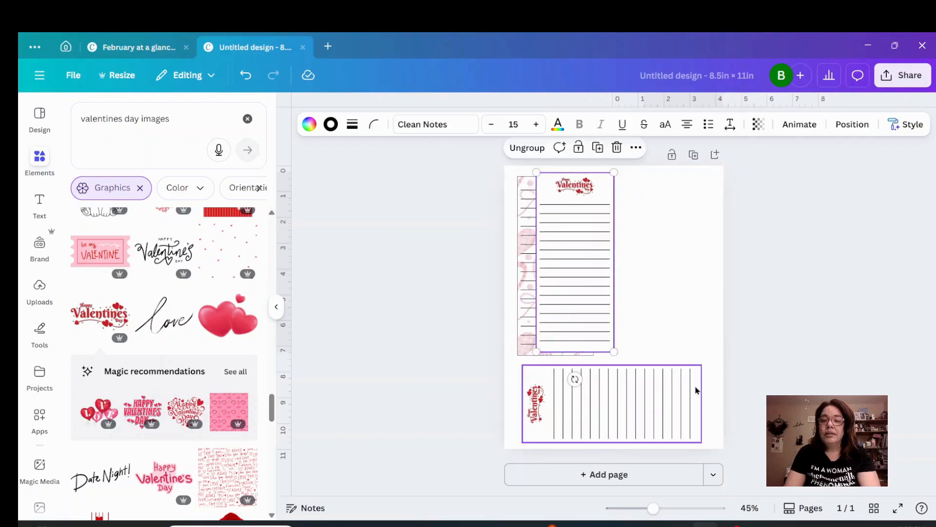
left_click_drag(728, 404, 610, 484)
left_click_drag(600, 411, 655, 302)
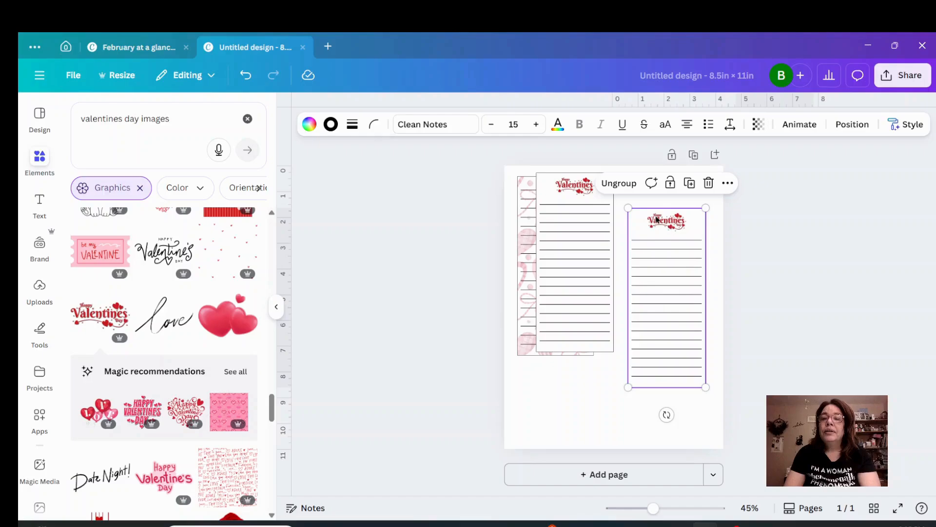
Ungroup the upright copy on the right half of the page and delete its "Happy Valentines Day" graphic.
left_click(619, 183)
left_click(755, 238)
left_click(686, 227)
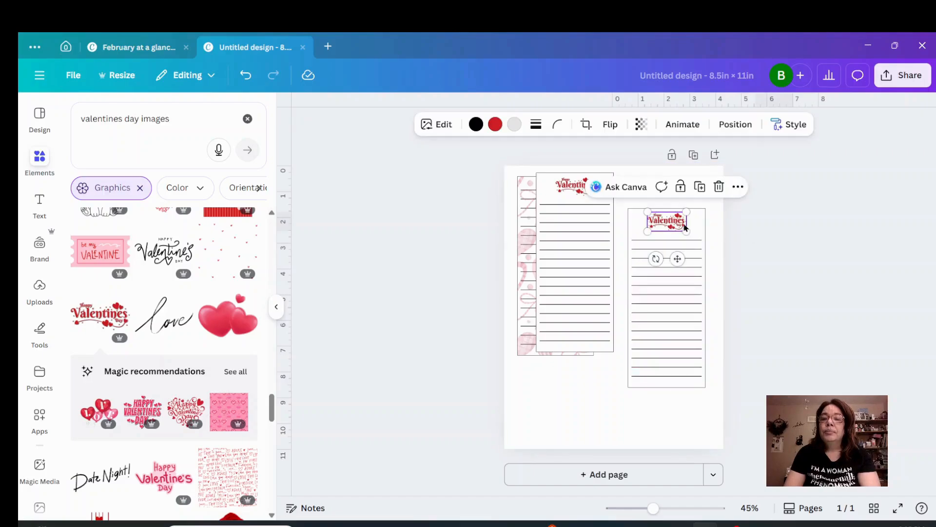
left_click(718, 187)
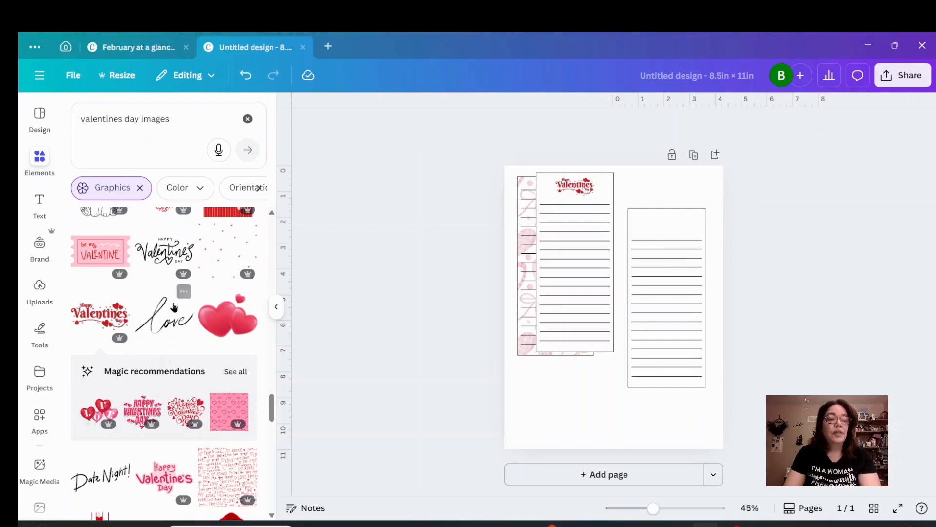
Add the Valentine gnome graphic with heart balloons, shrink it, and center it over the right rectangle's lines.
scroll(166, 319, "down", 3)
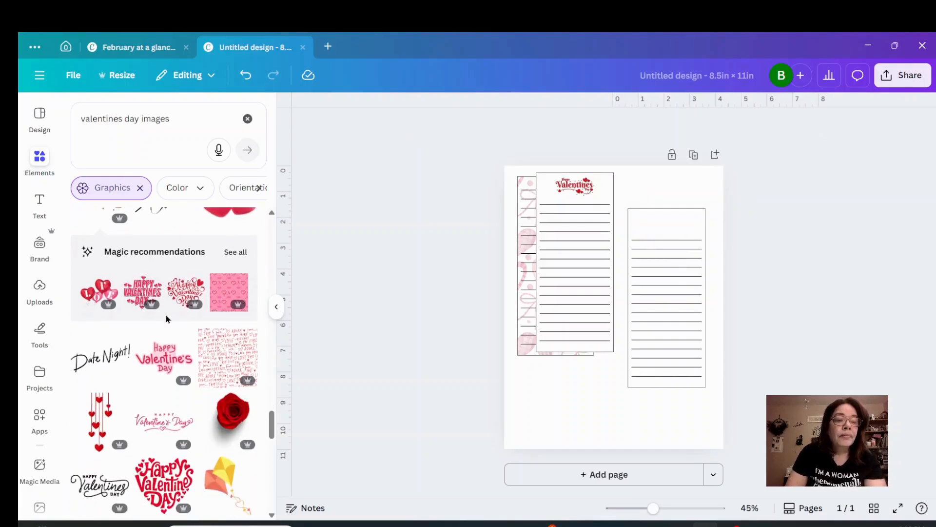
scroll(167, 320, "down", 6)
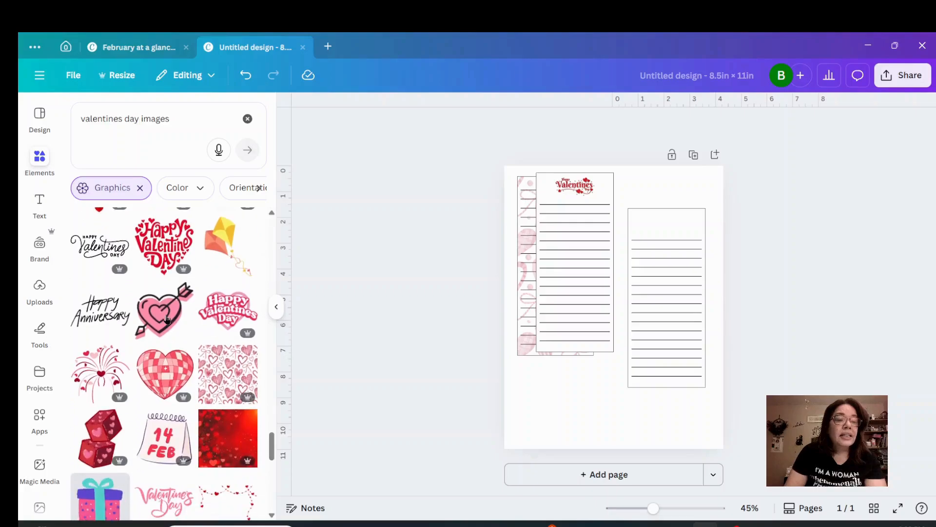
scroll(166, 319, "down", 3)
scroll(166, 319, "down", 2)
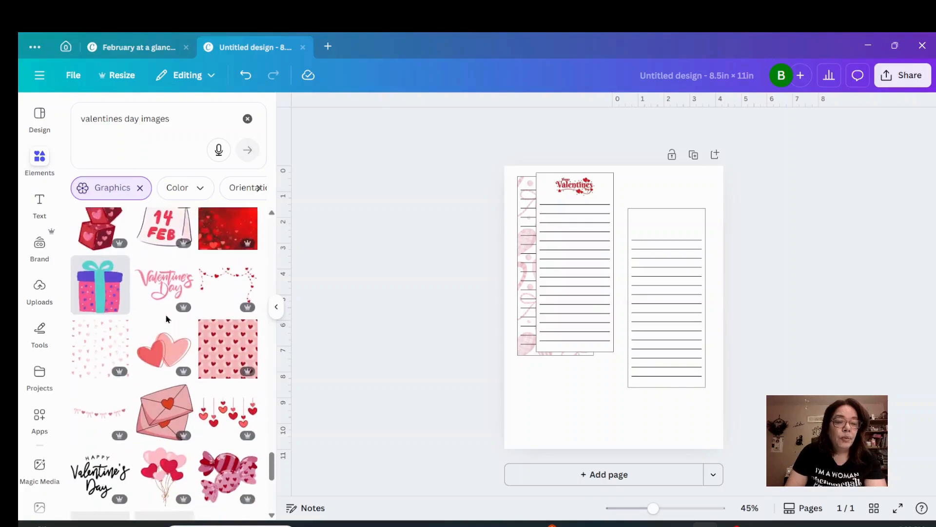
scroll(166, 319, "down", 2)
scroll(167, 319, "down", 4)
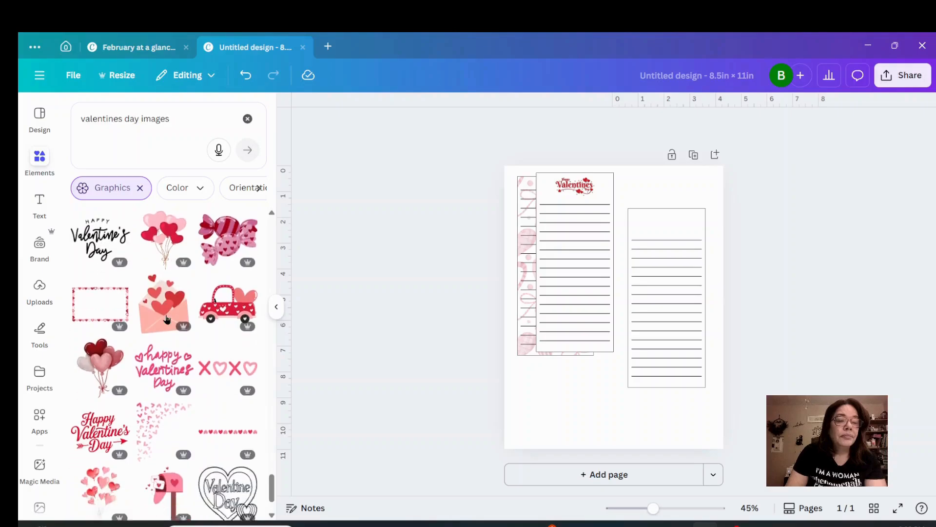
scroll(166, 319, "down", 2)
scroll(167, 320, "down", 2)
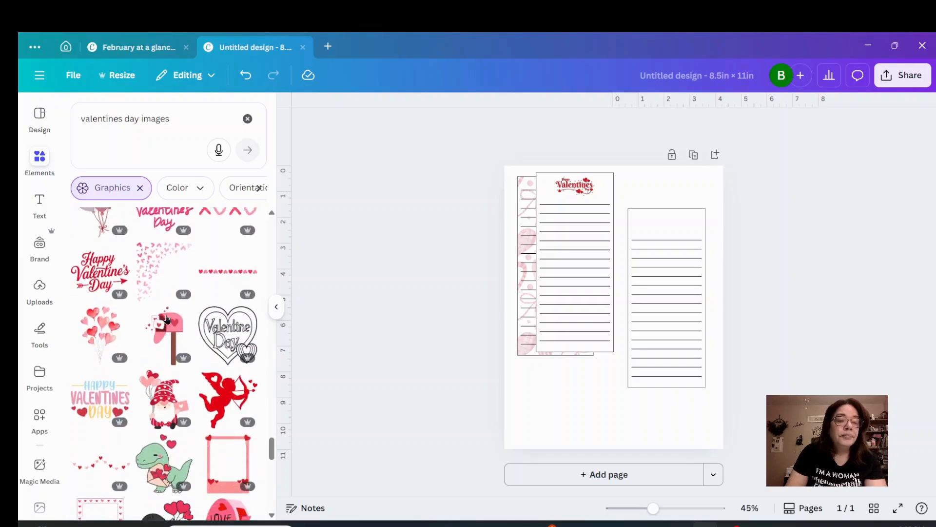
scroll(166, 320, "down", 2)
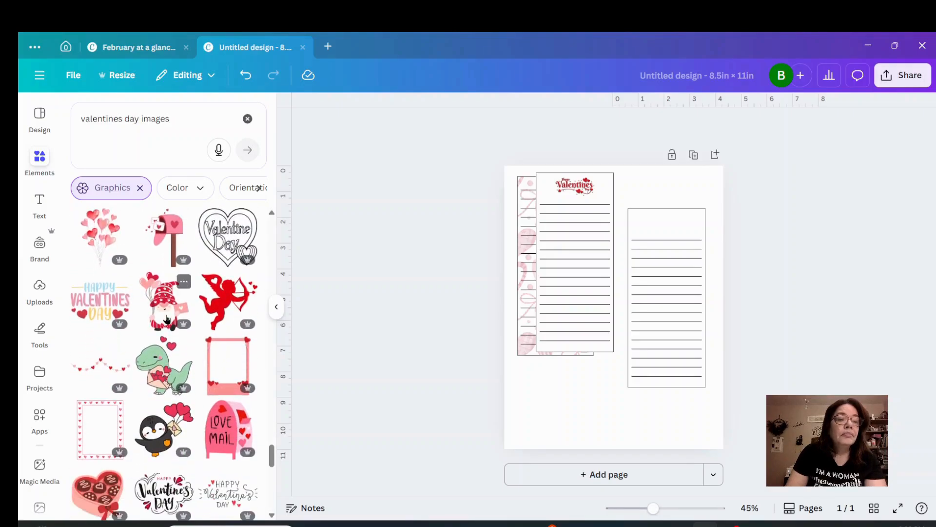
left_click(165, 319)
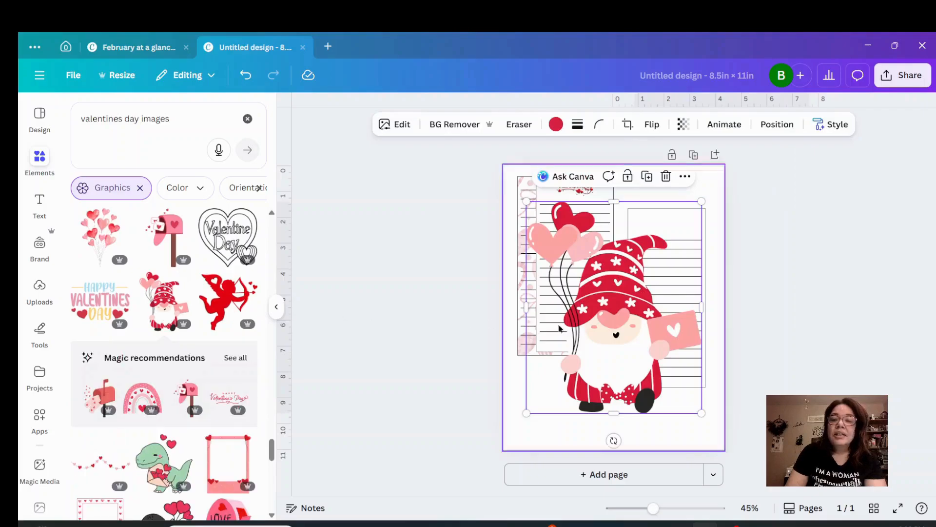
left_click_drag(527, 413, 680, 301)
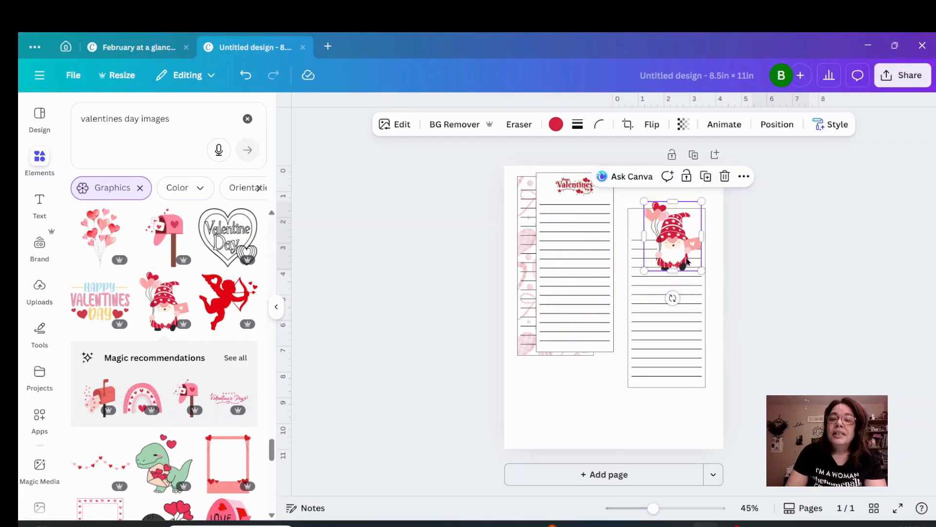
left_click_drag(688, 262, 694, 332)
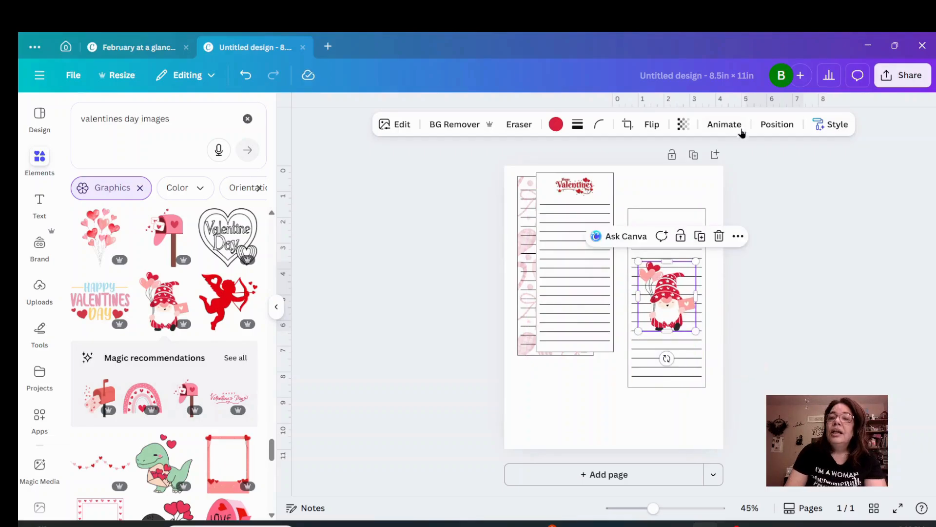
Set the gnome's transparency to 34 and move it to the lower part of the right rectangle.
left_click(683, 124)
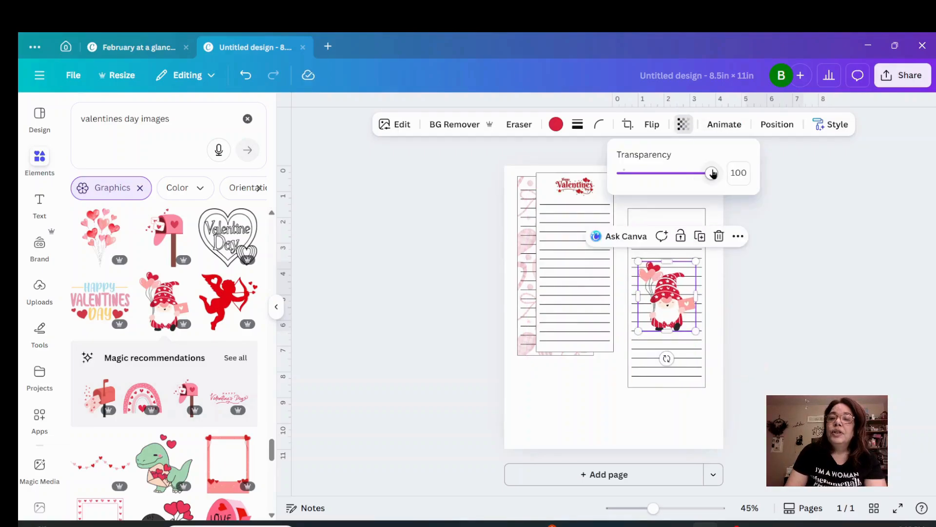
left_click_drag(712, 174, 652, 179)
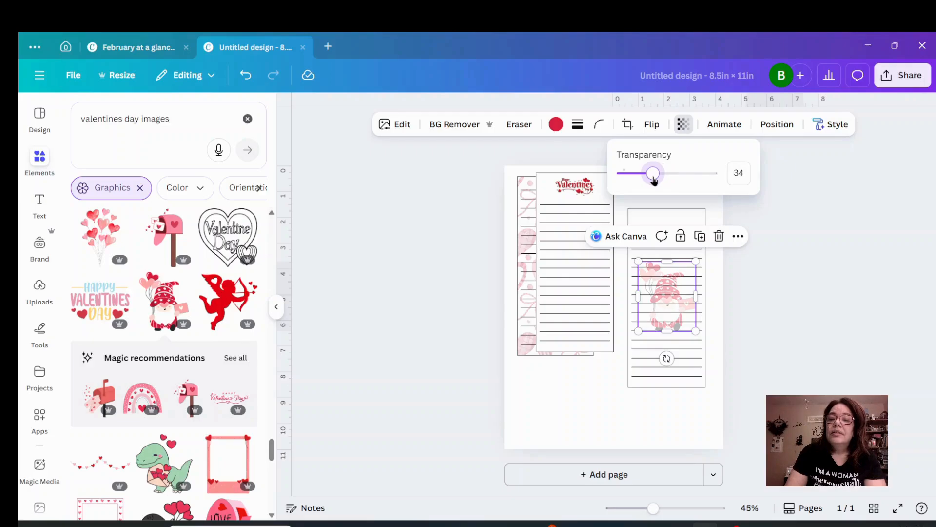
left_click(769, 303)
left_click_drag(673, 312, 673, 344)
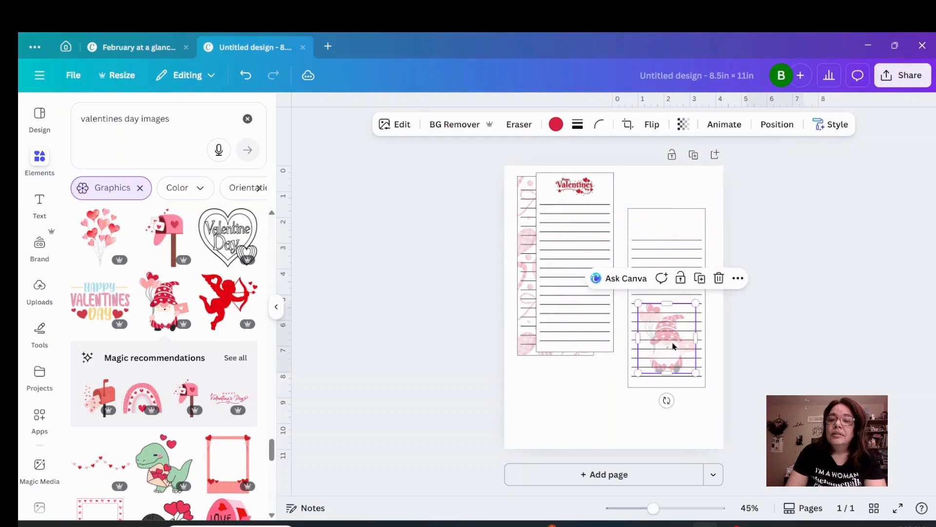
left_click(566, 408)
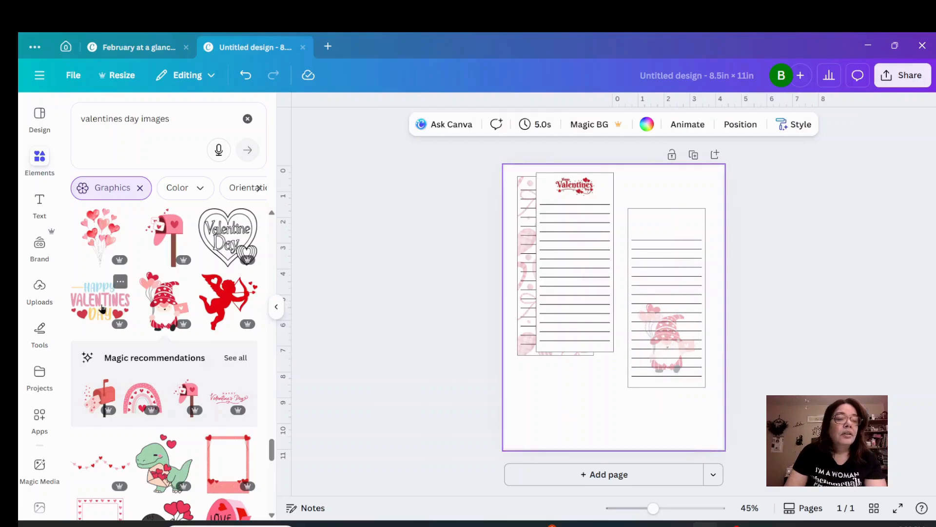
Add the heart balloon bunch graphic, shrink it, place it just above the gnome in the right rectangle, and set its transparency to 36.
left_click(104, 252)
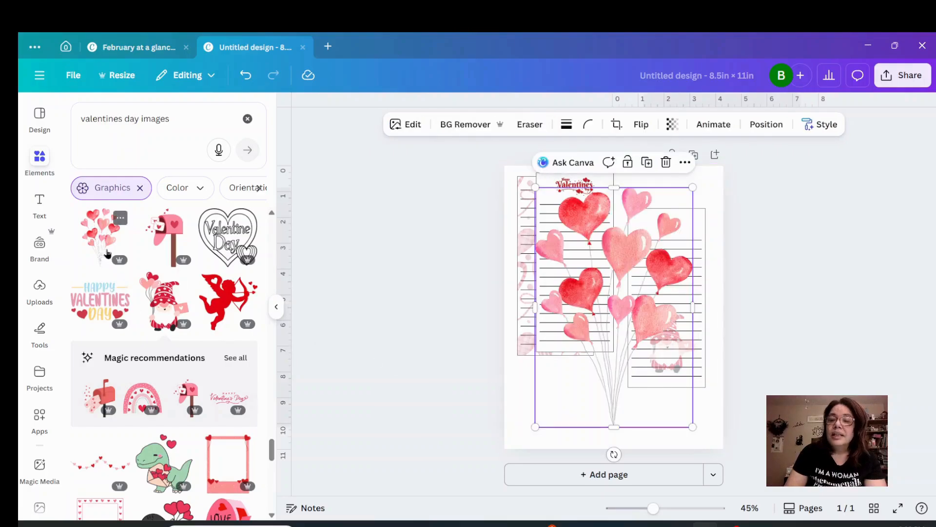
left_click_drag(535, 426, 681, 314)
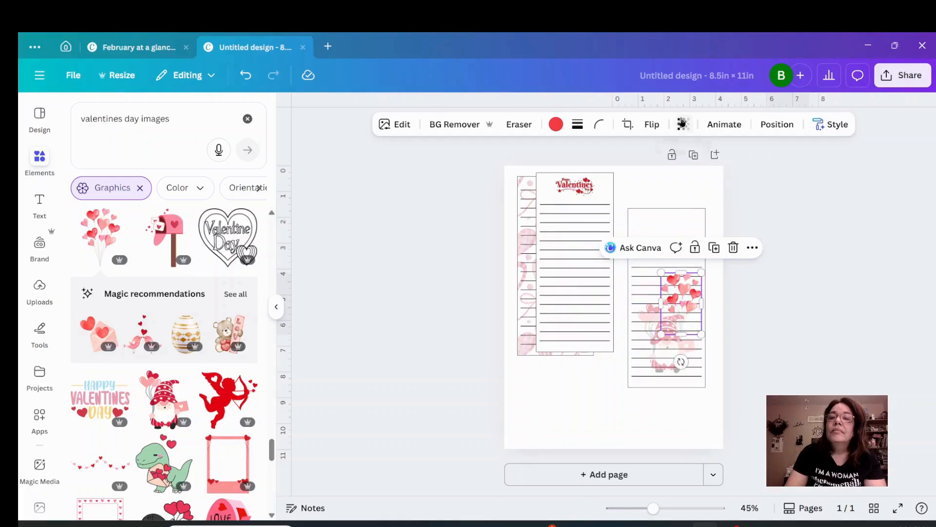
left_click(683, 124)
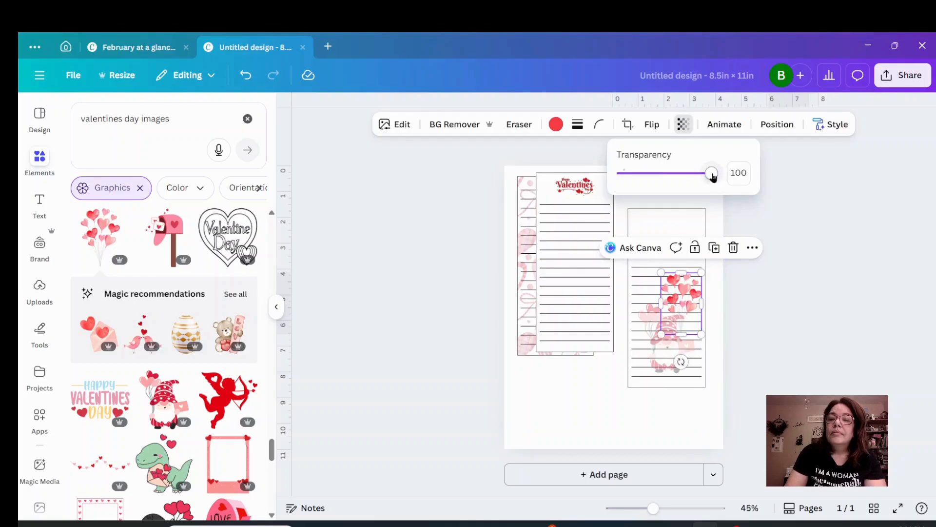
left_click_drag(712, 177, 656, 186)
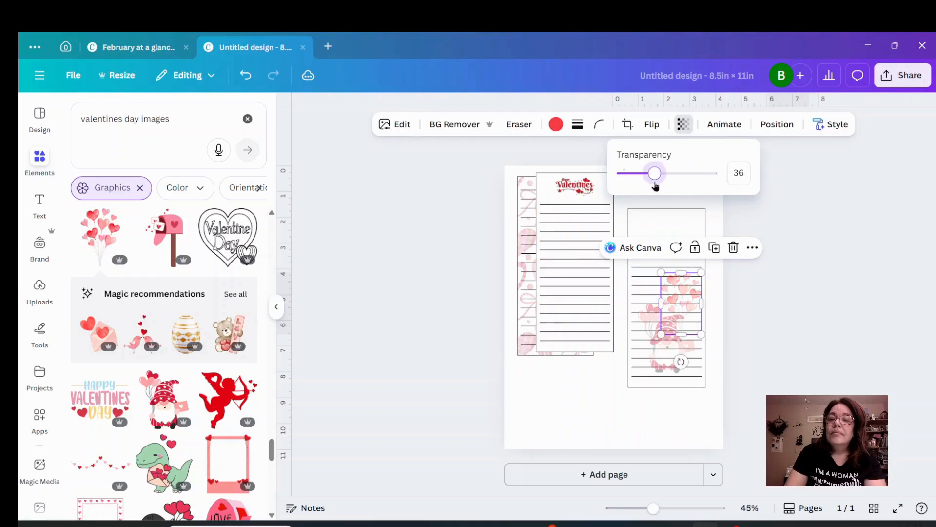
left_click(809, 324)
left_click(809, 324)
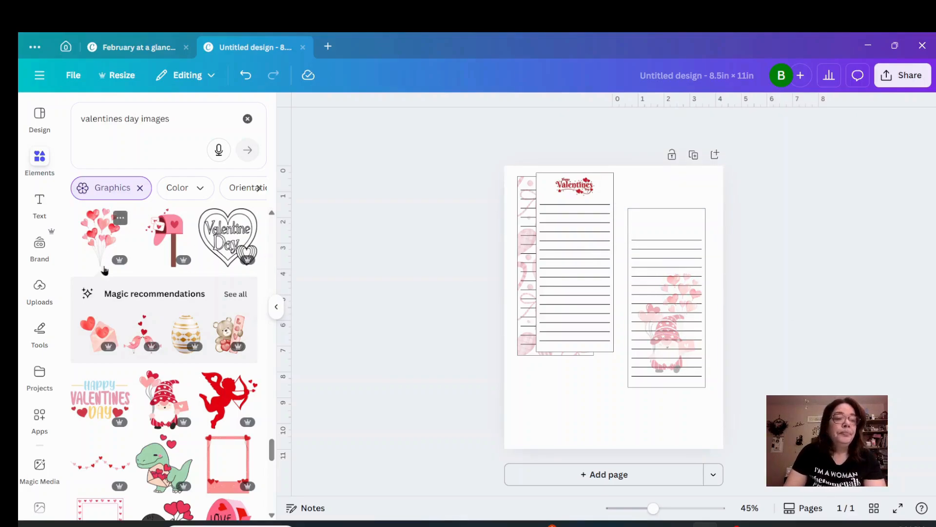
Add the pink "Happy Valentines Day" lettering graphic, shrink it, and center it above the lines of the gnome rectangle.
scroll(107, 361, "down", 5)
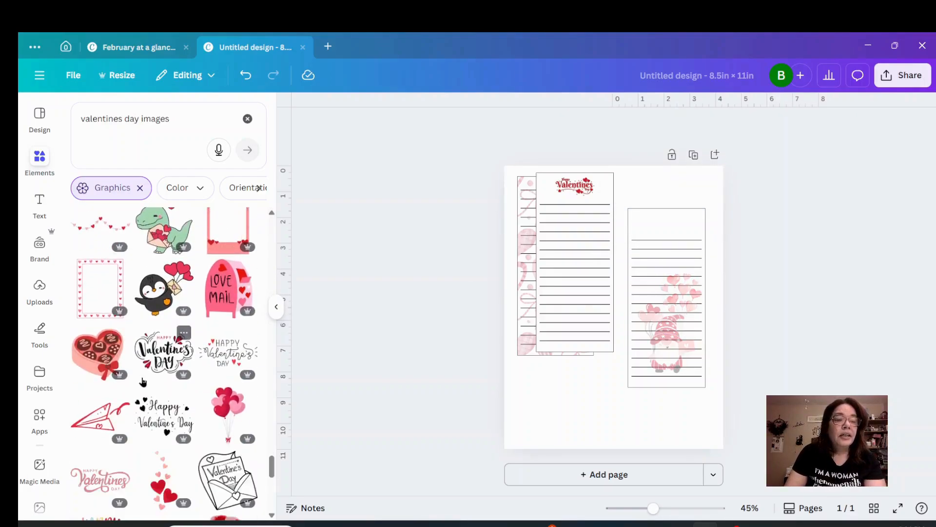
scroll(160, 412, "down", 1)
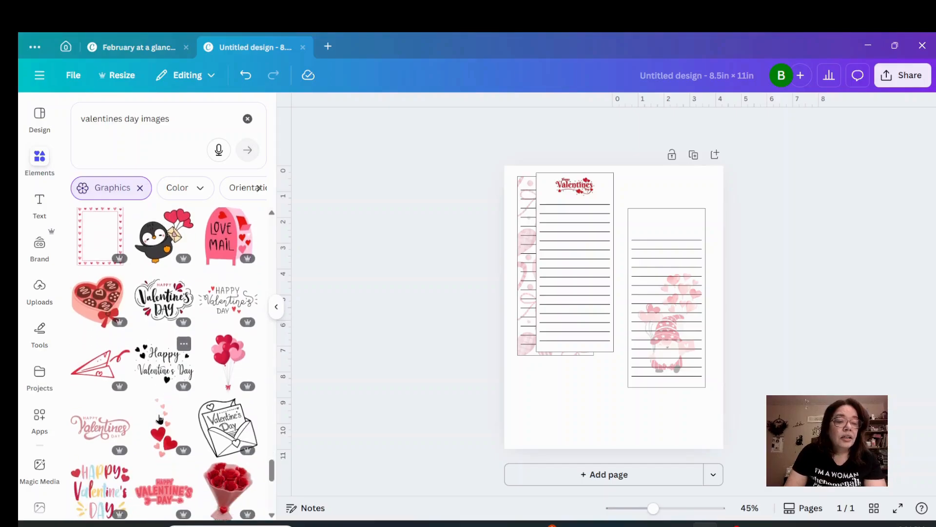
left_click(109, 421)
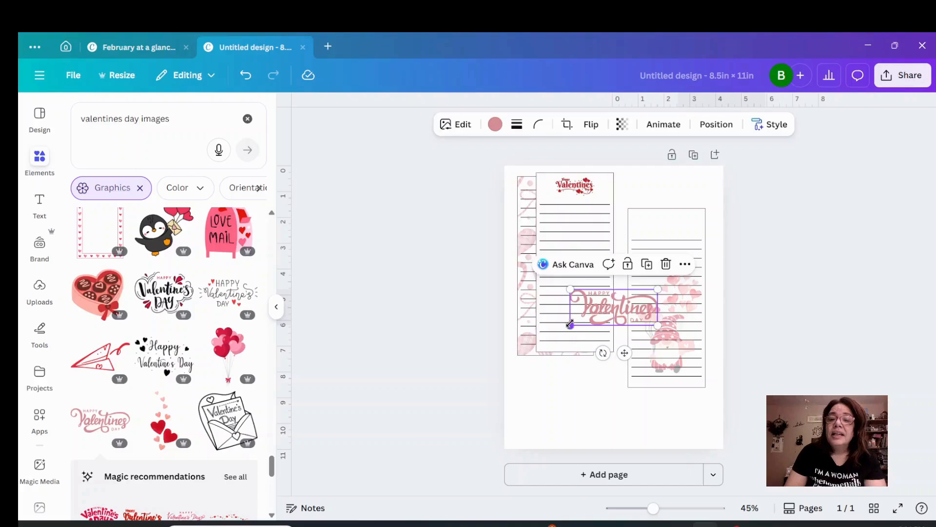
left_click_drag(570, 323, 679, 222)
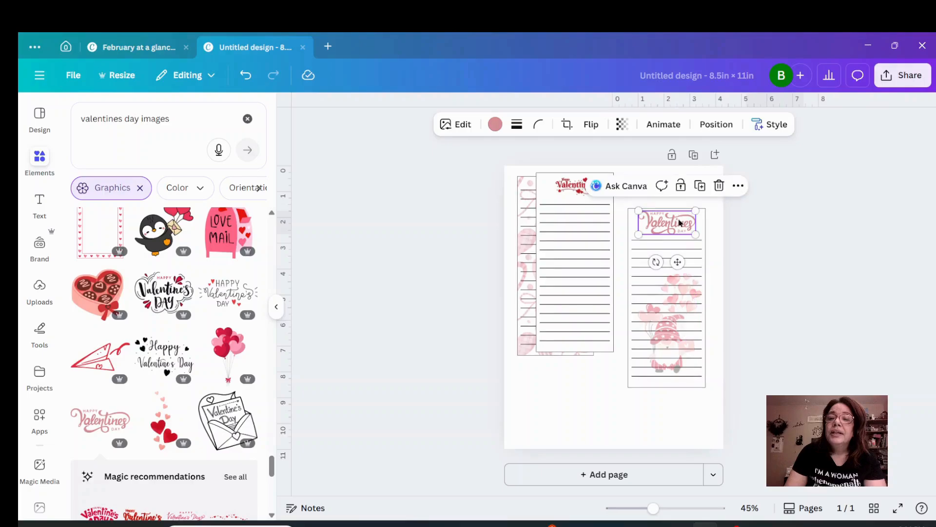
left_click(791, 245)
Set the transparency of the pink "Happy Valentines Day" lettering to 71.
left_click(684, 226)
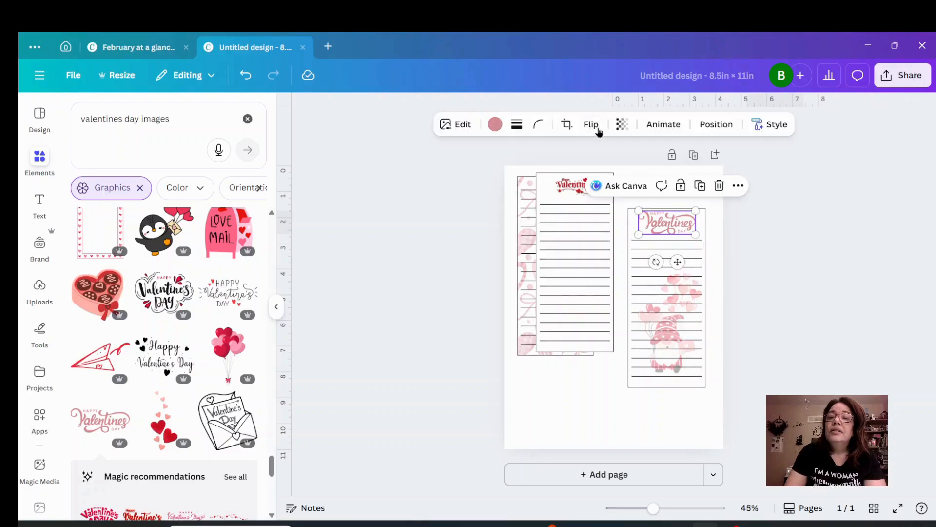
left_click(620, 124)
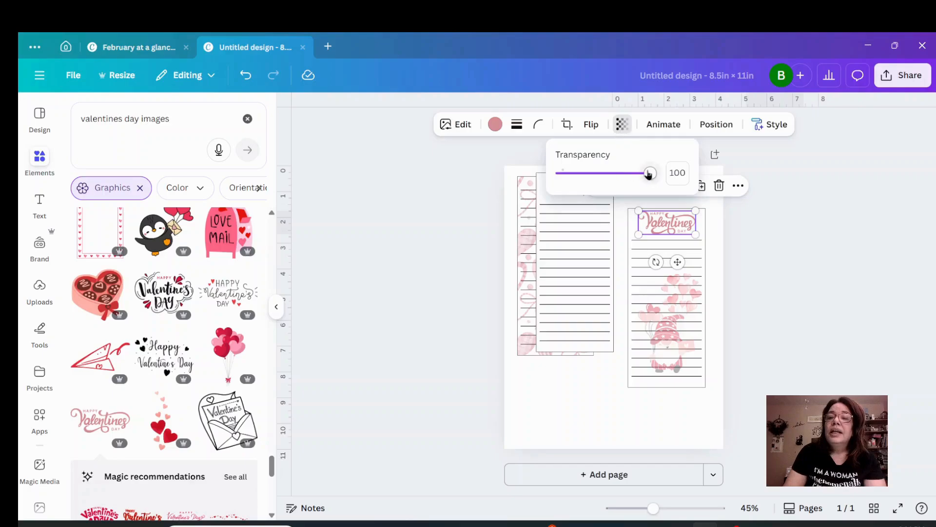
left_click_drag(648, 174, 628, 186)
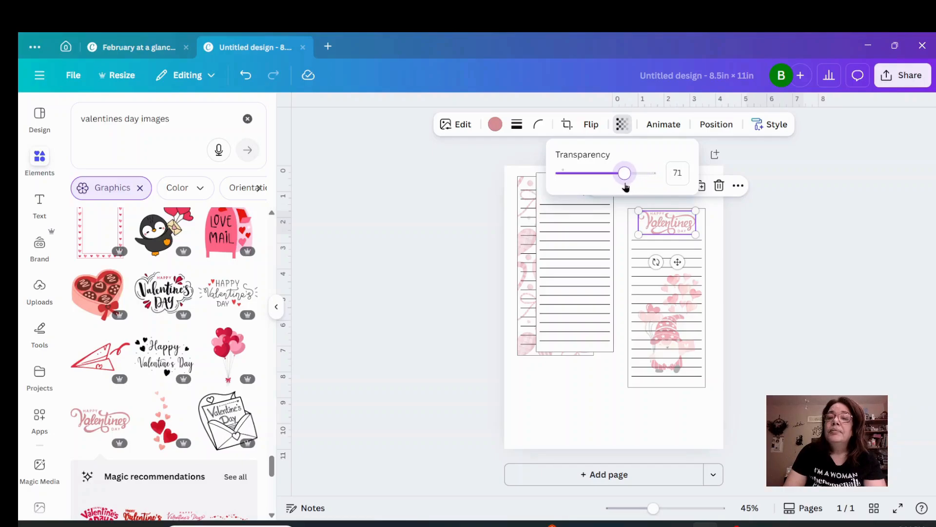
left_click(770, 261)
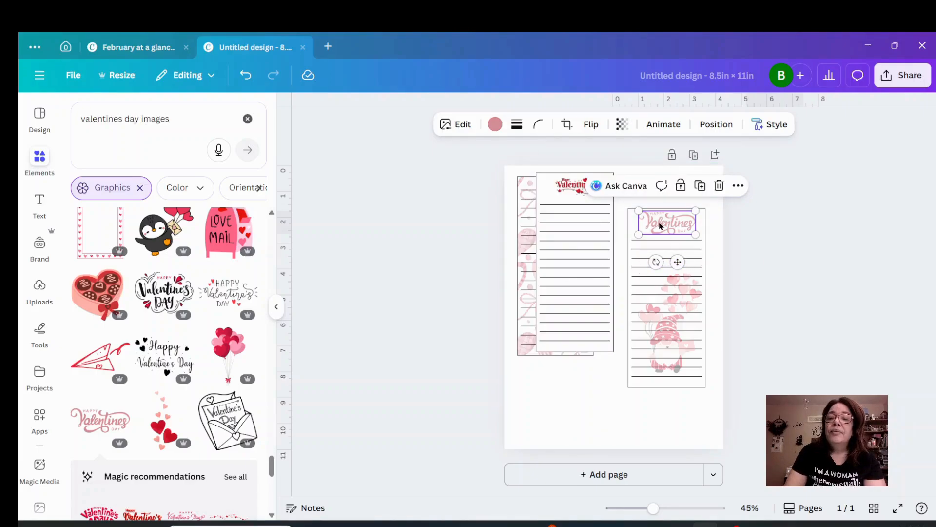
Group the gnome rectangle with its lines and graphics, then rotate it horizontal and place it across the lower part of the page.
left_click(829, 230)
left_click_drag(680, 183, 651, 429)
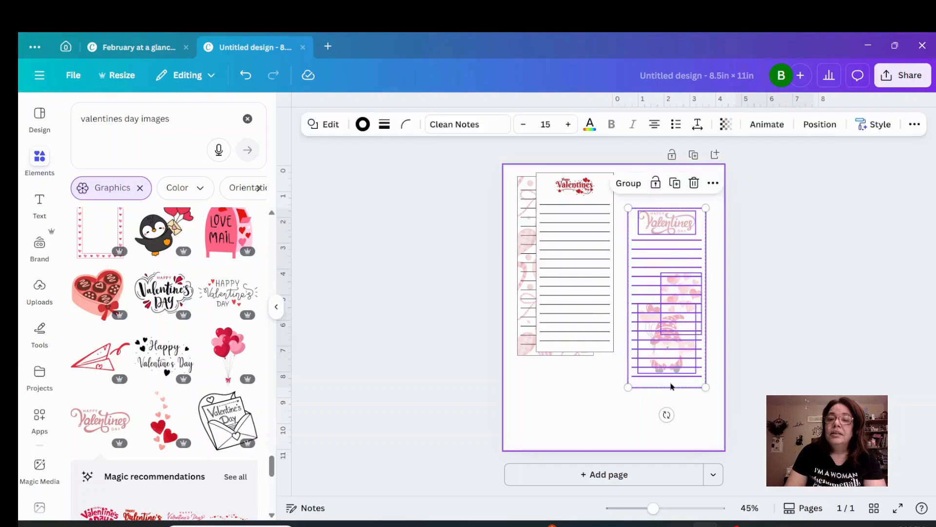
left_click(636, 184)
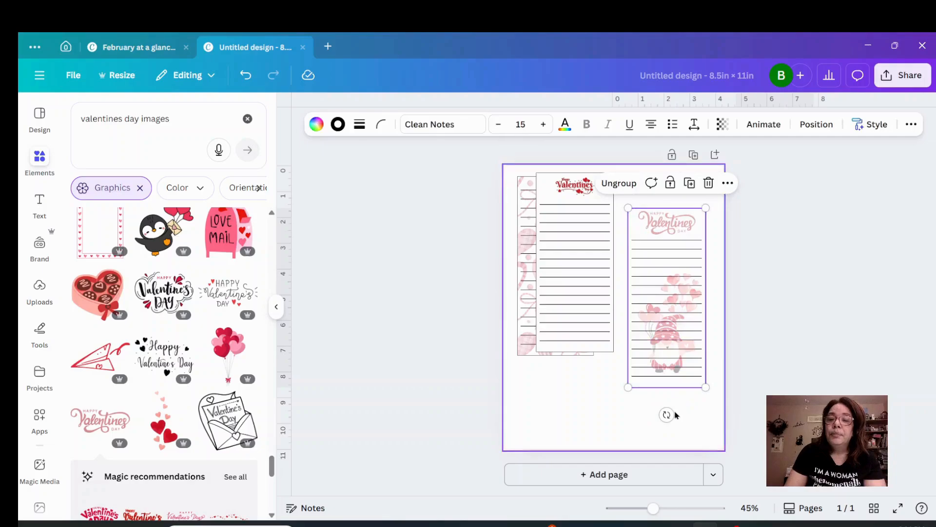
left_click_drag(667, 414, 808, 295)
left_click_drag(669, 309, 610, 409)
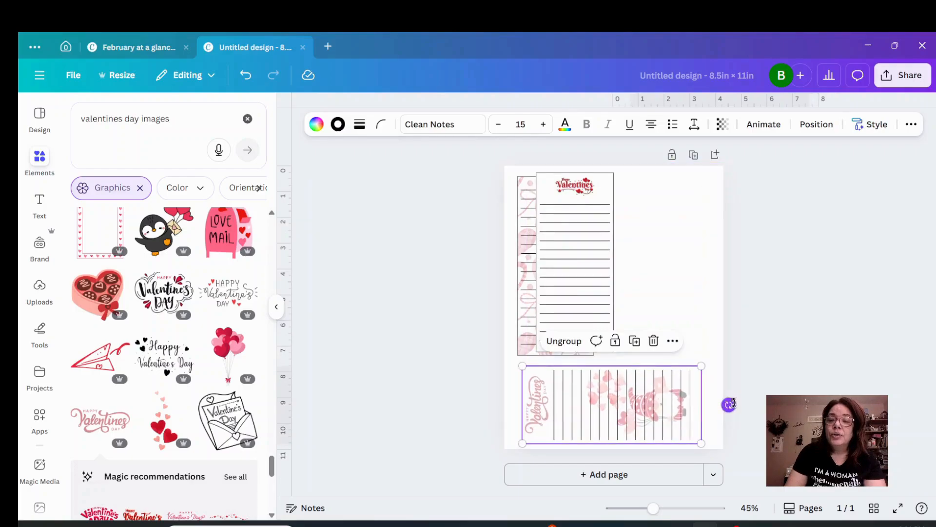
left_click_drag(730, 404, 727, 403)
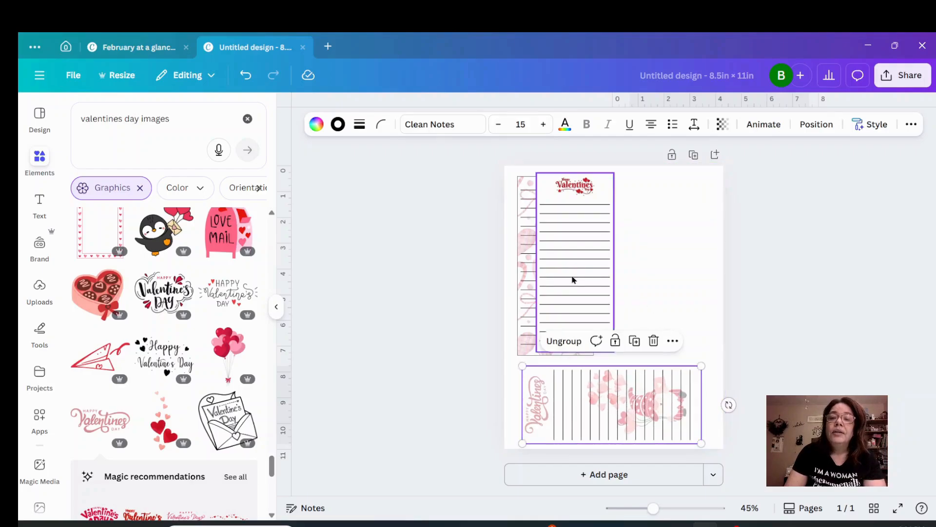
Arrange the red Valentine group and the heart-patterned group side by side above the horizontal gnome group.
mouse_move(573, 278)
left_mouse_down()
mouse_move(654, 282)
mouse_move(560, 278)
mouse_move(573, 280)
left_mouse_up()
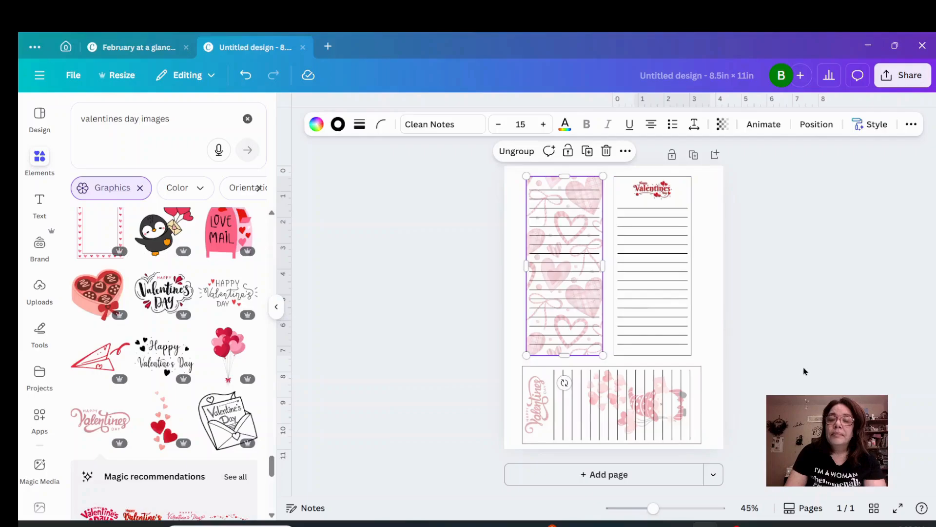
left_click(802, 372)
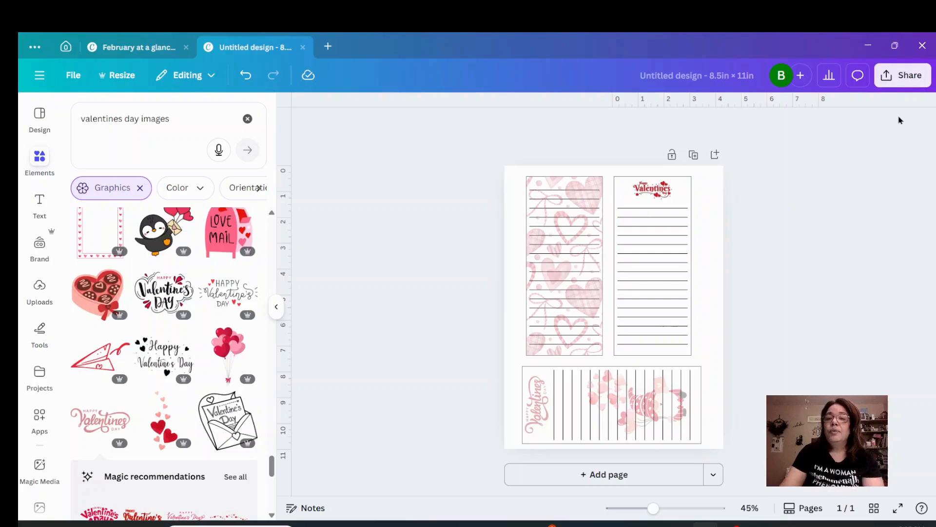
Download the design as PDF Print with the CMYK (best for professional printing) color profile.
left_click(923, 81)
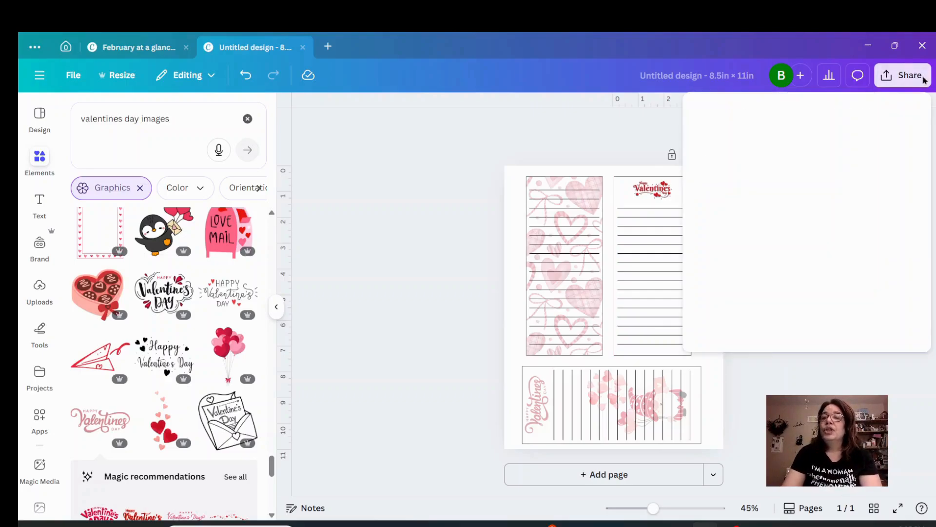
left_click(719, 323)
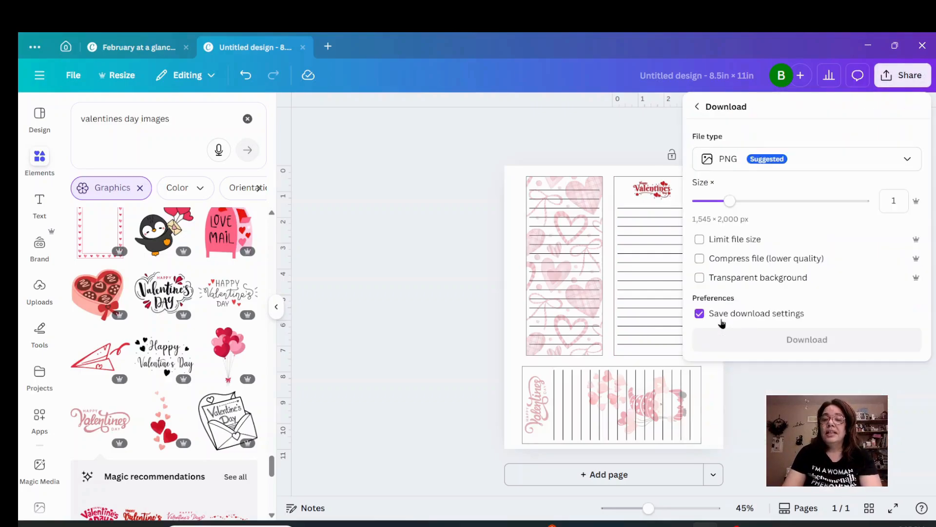
left_click(844, 163)
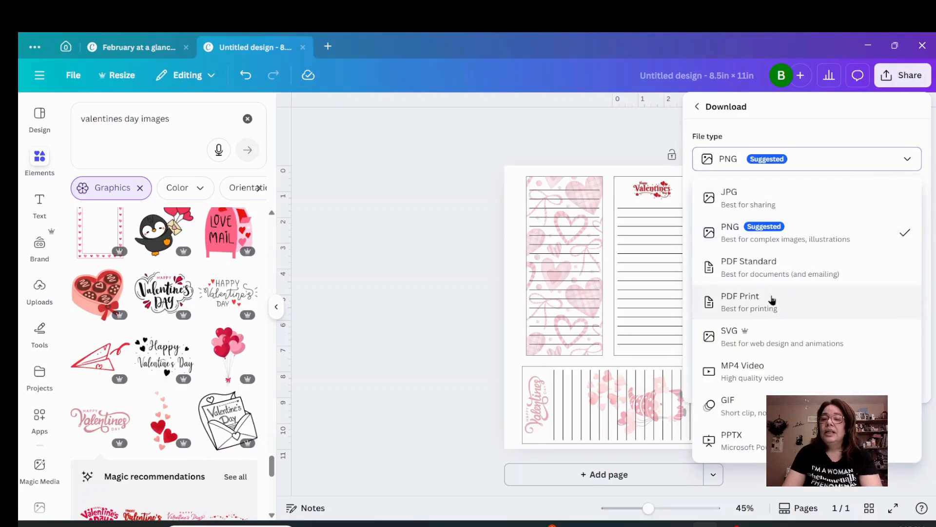
left_click(772, 300)
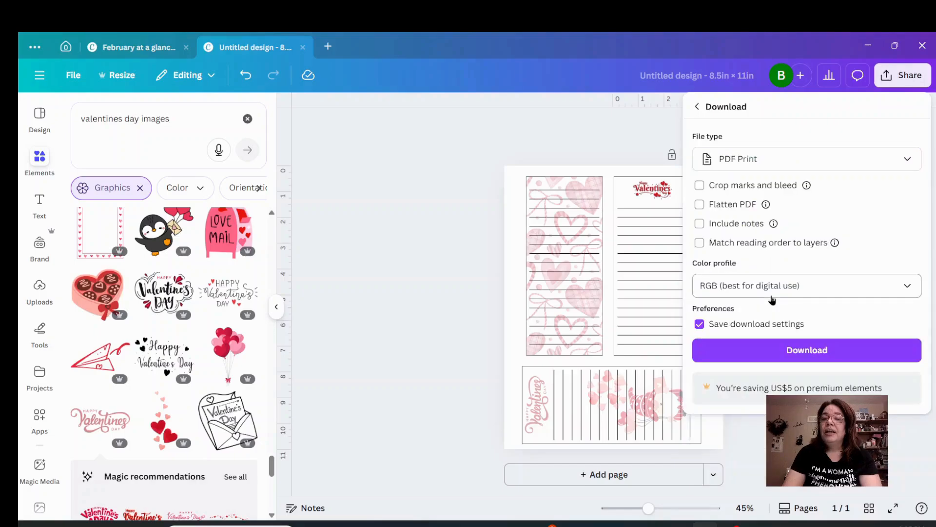
left_click(789, 286)
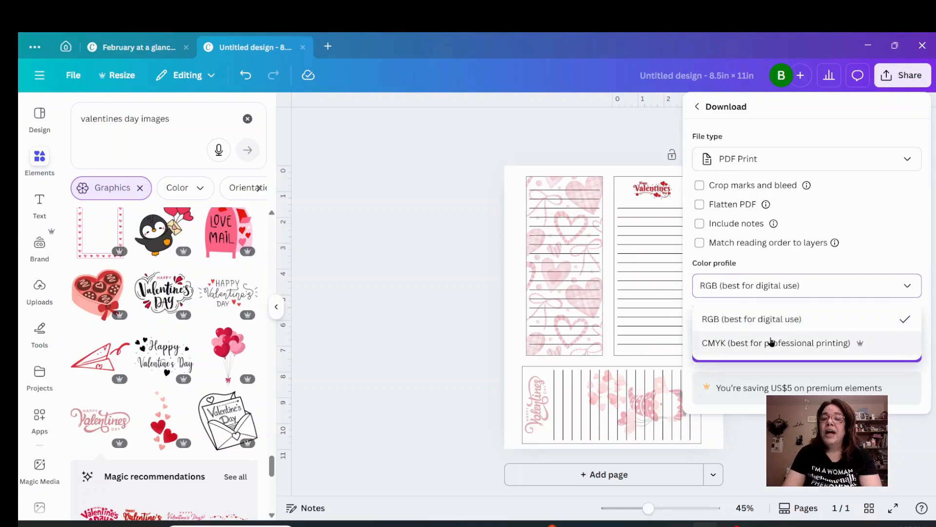
left_click(771, 342)
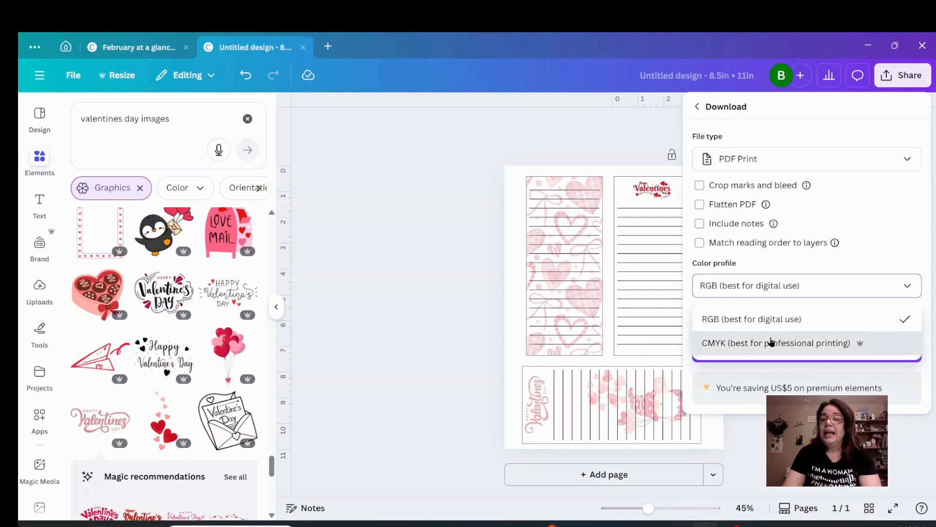
left_click(771, 351)
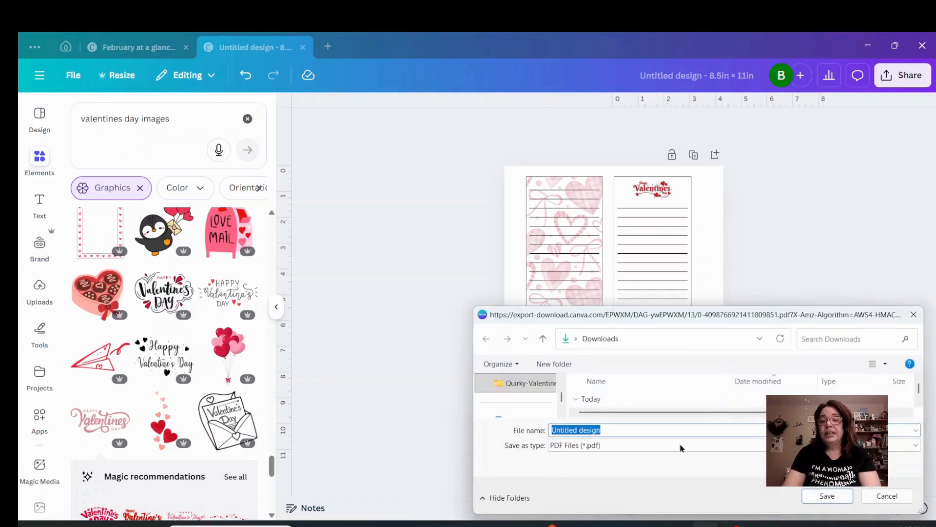
Save the PDF in the Downloads folder under the file name "valentine notepad".
type("val")
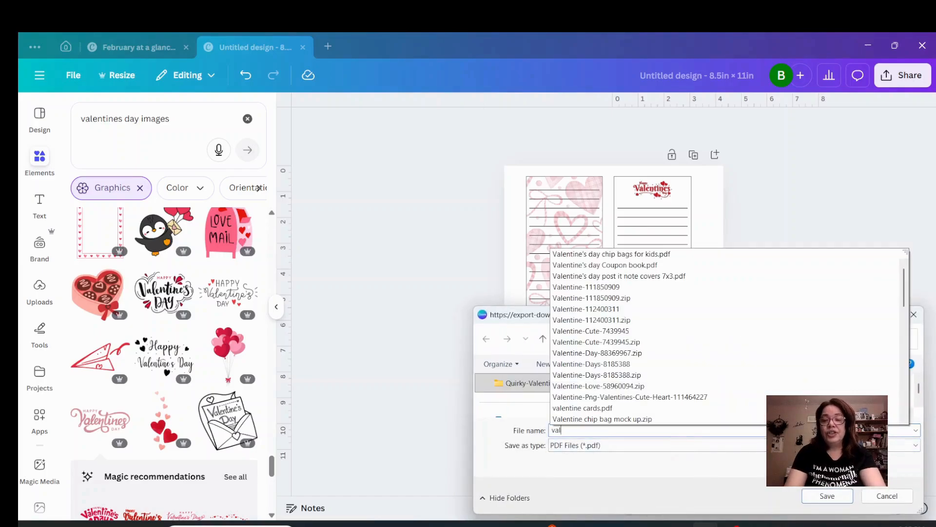
type("entine")
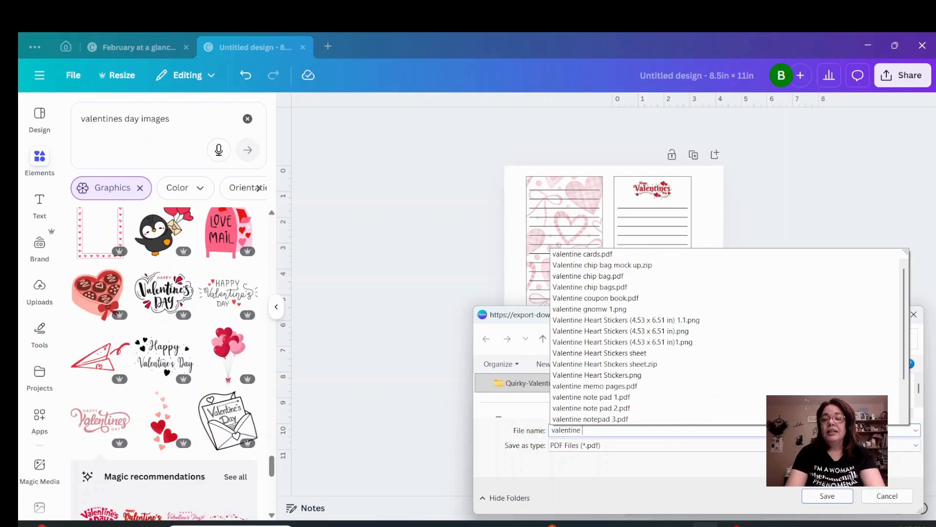
type(" notepad")
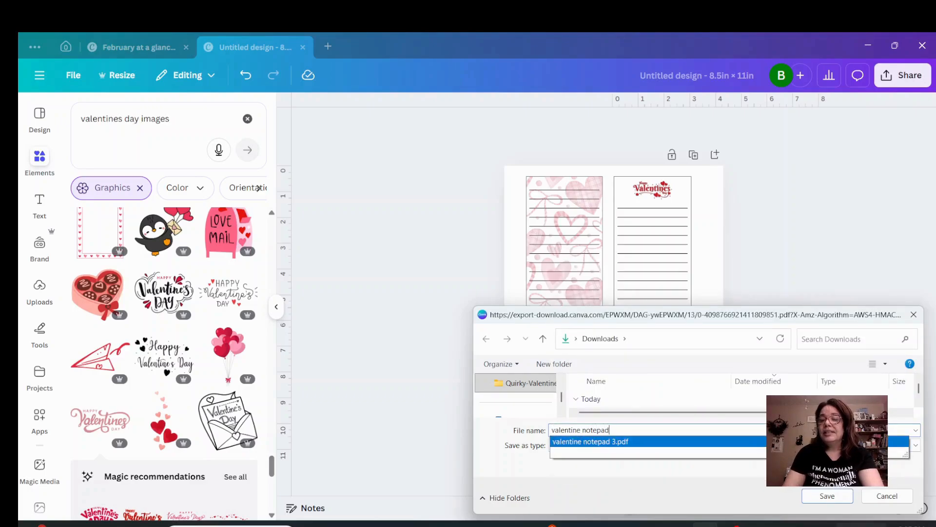
left_click(828, 496)
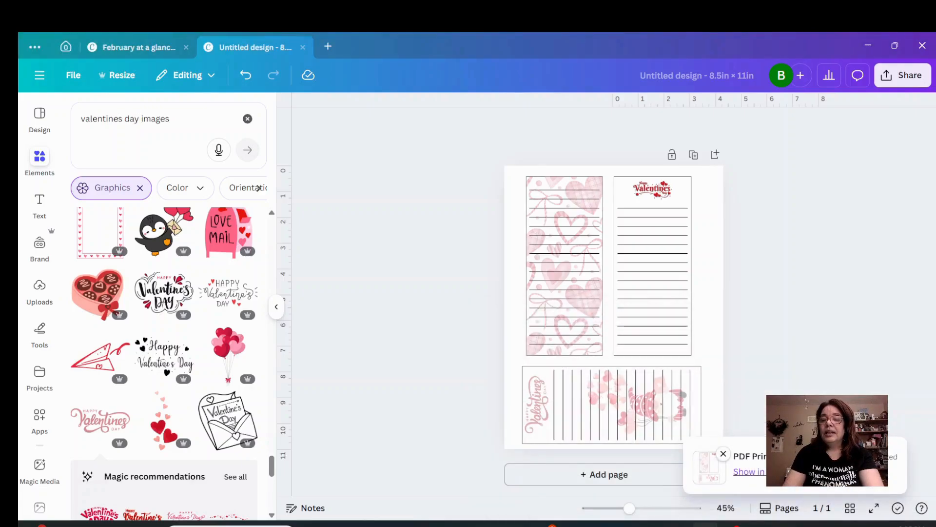
Show the downloaded file in its folder and open the valentine notepad PDF in Microsoft Edge.
left_click(771, 472)
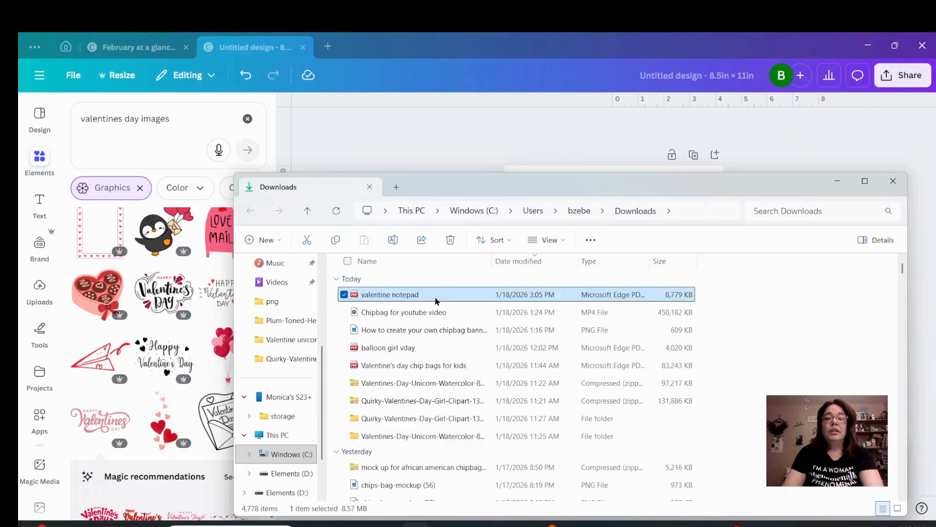
double_click(424, 295)
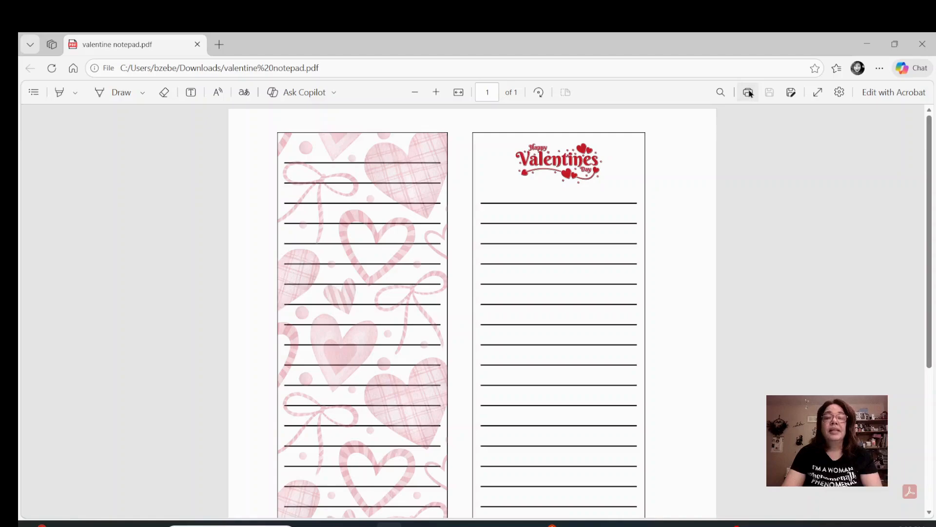
Start printing the valentine notepad PDF and set its print scale to Actual size.
left_click(749, 92)
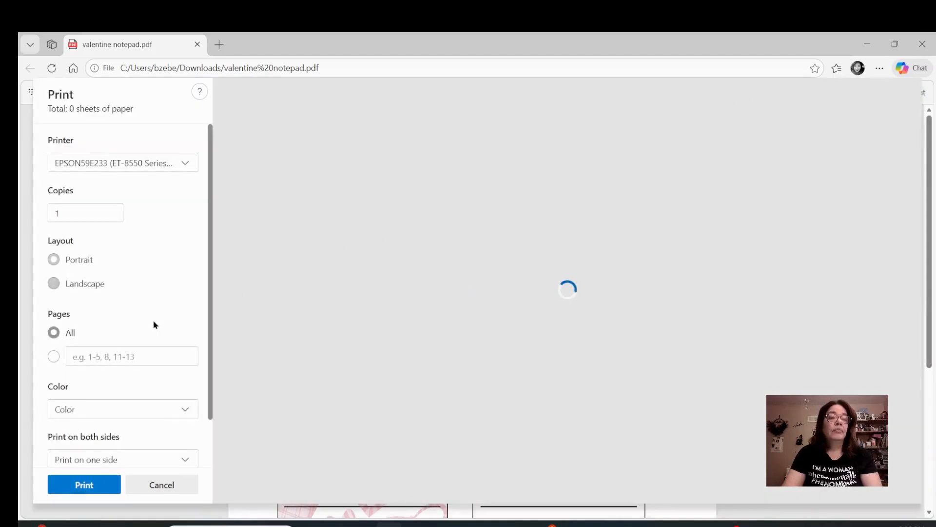
scroll(73, 337, "down", 2)
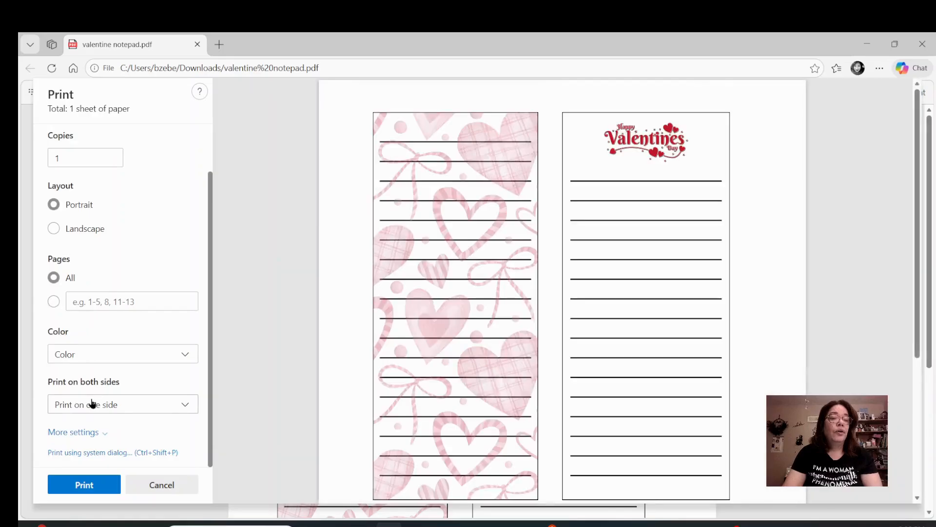
left_click(76, 433)
scroll(77, 434, "down", 4)
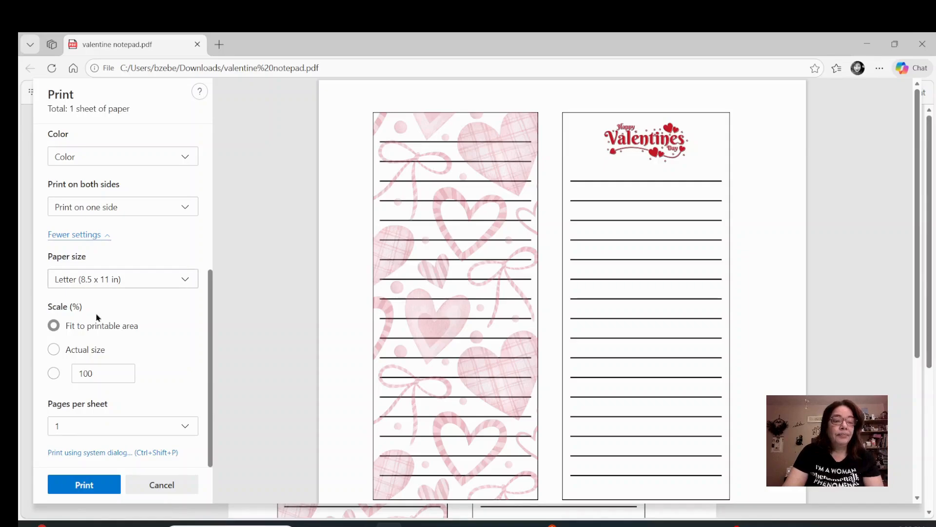
left_click(54, 350)
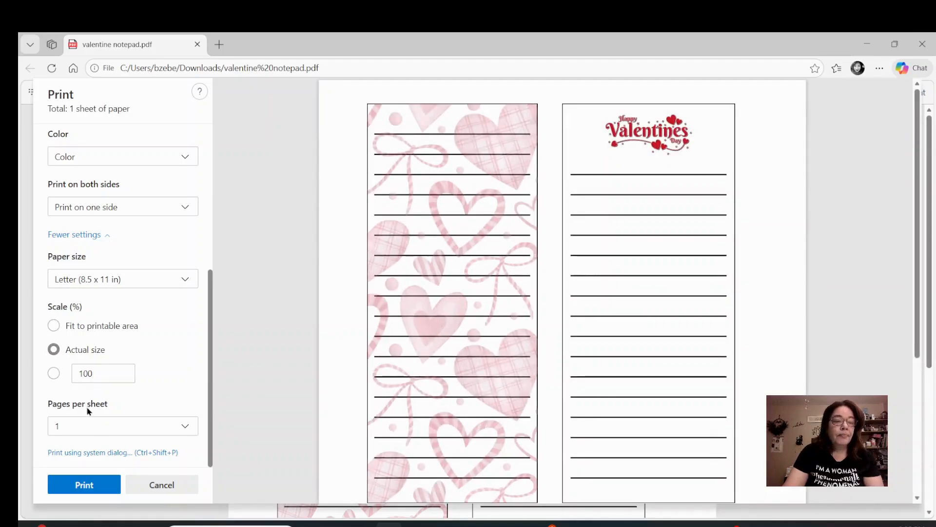
In the system print dialog, set the printer's paper source to Rear Paper Feeder and print the document.
left_click(92, 451)
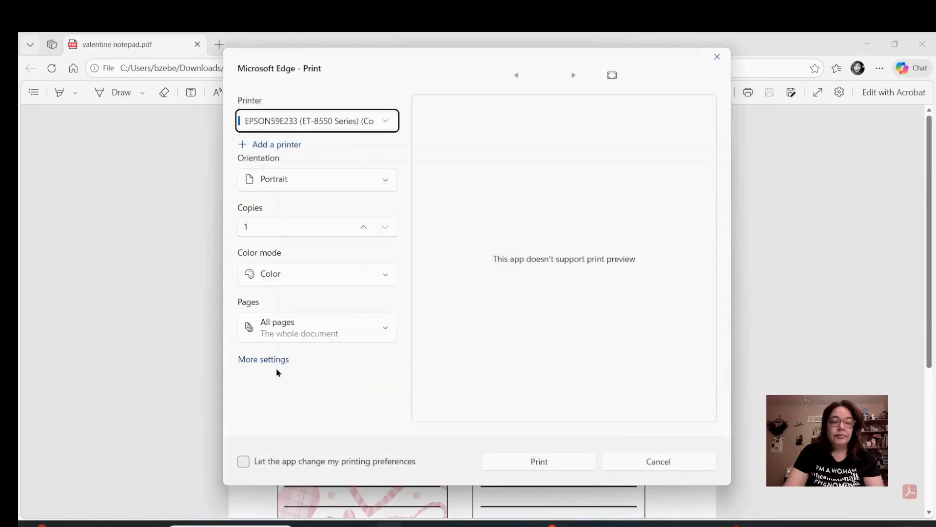
left_click(273, 359)
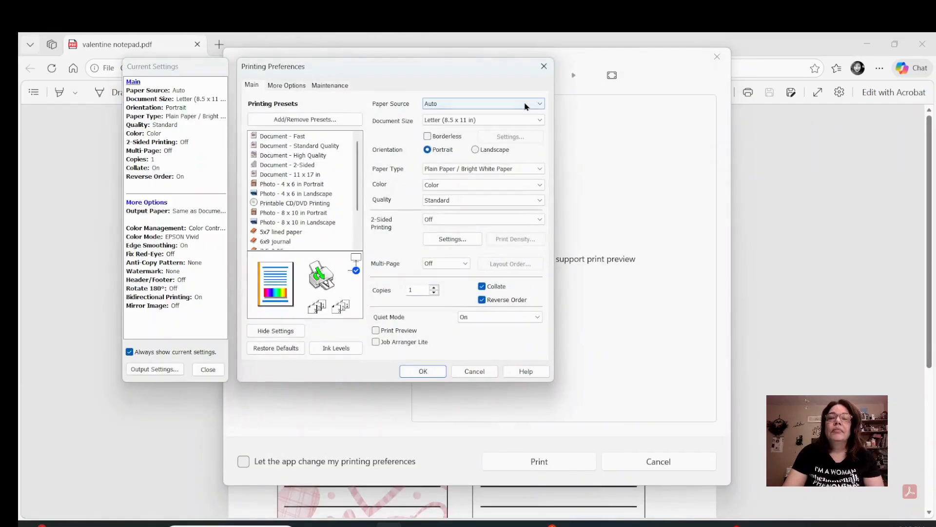
left_click(534, 103)
left_click(483, 146)
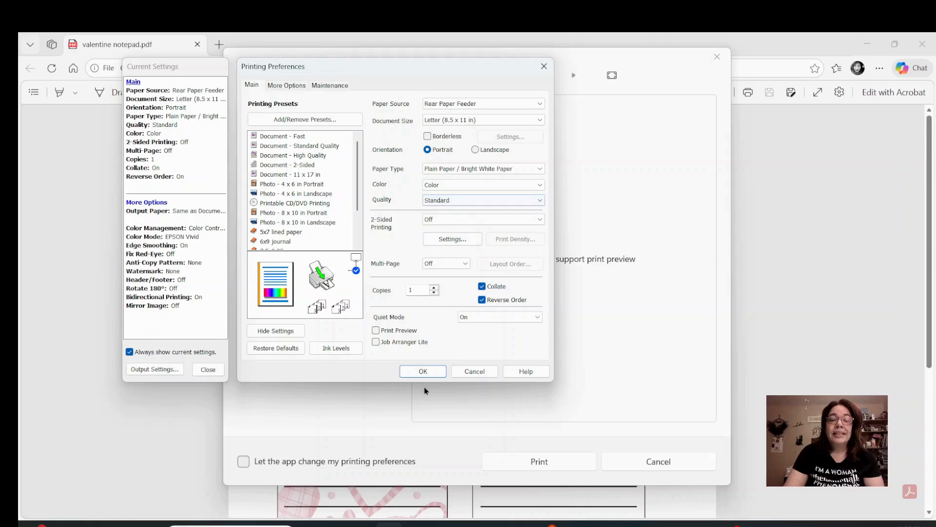
left_click(424, 371)
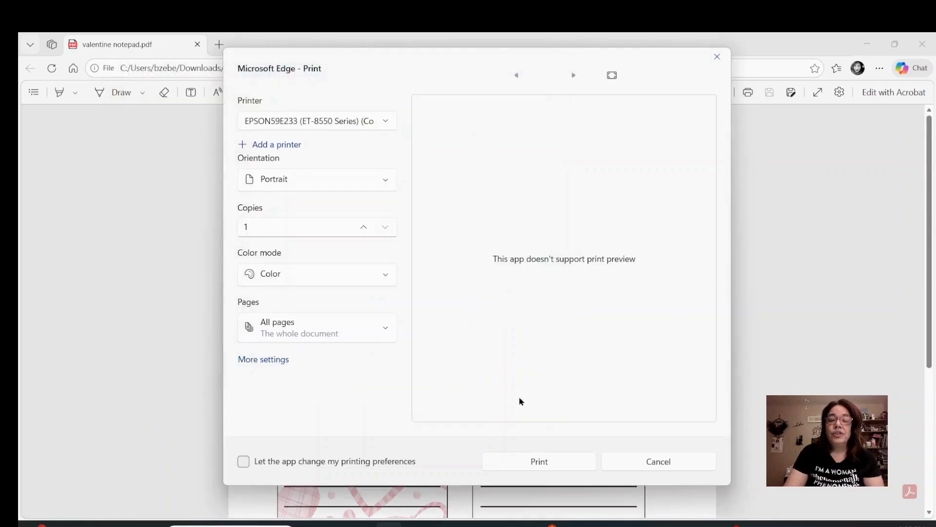
left_click(540, 461)
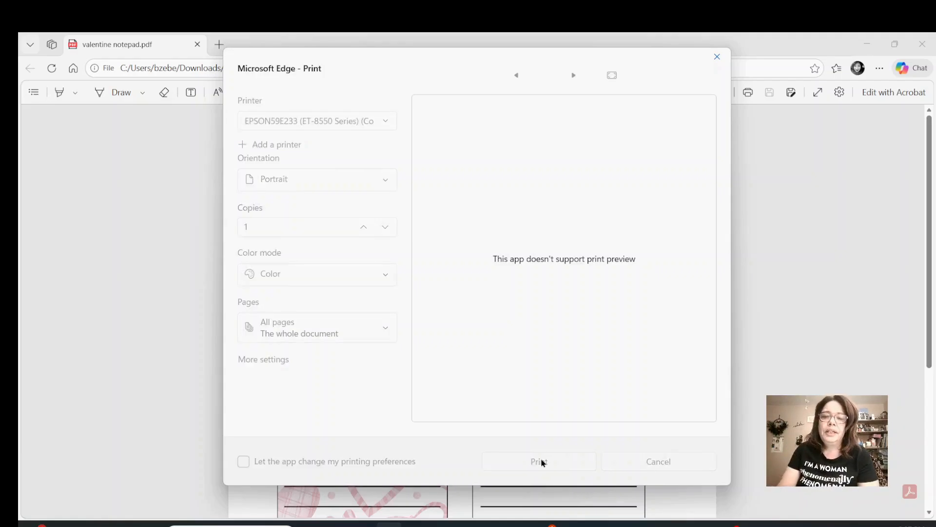